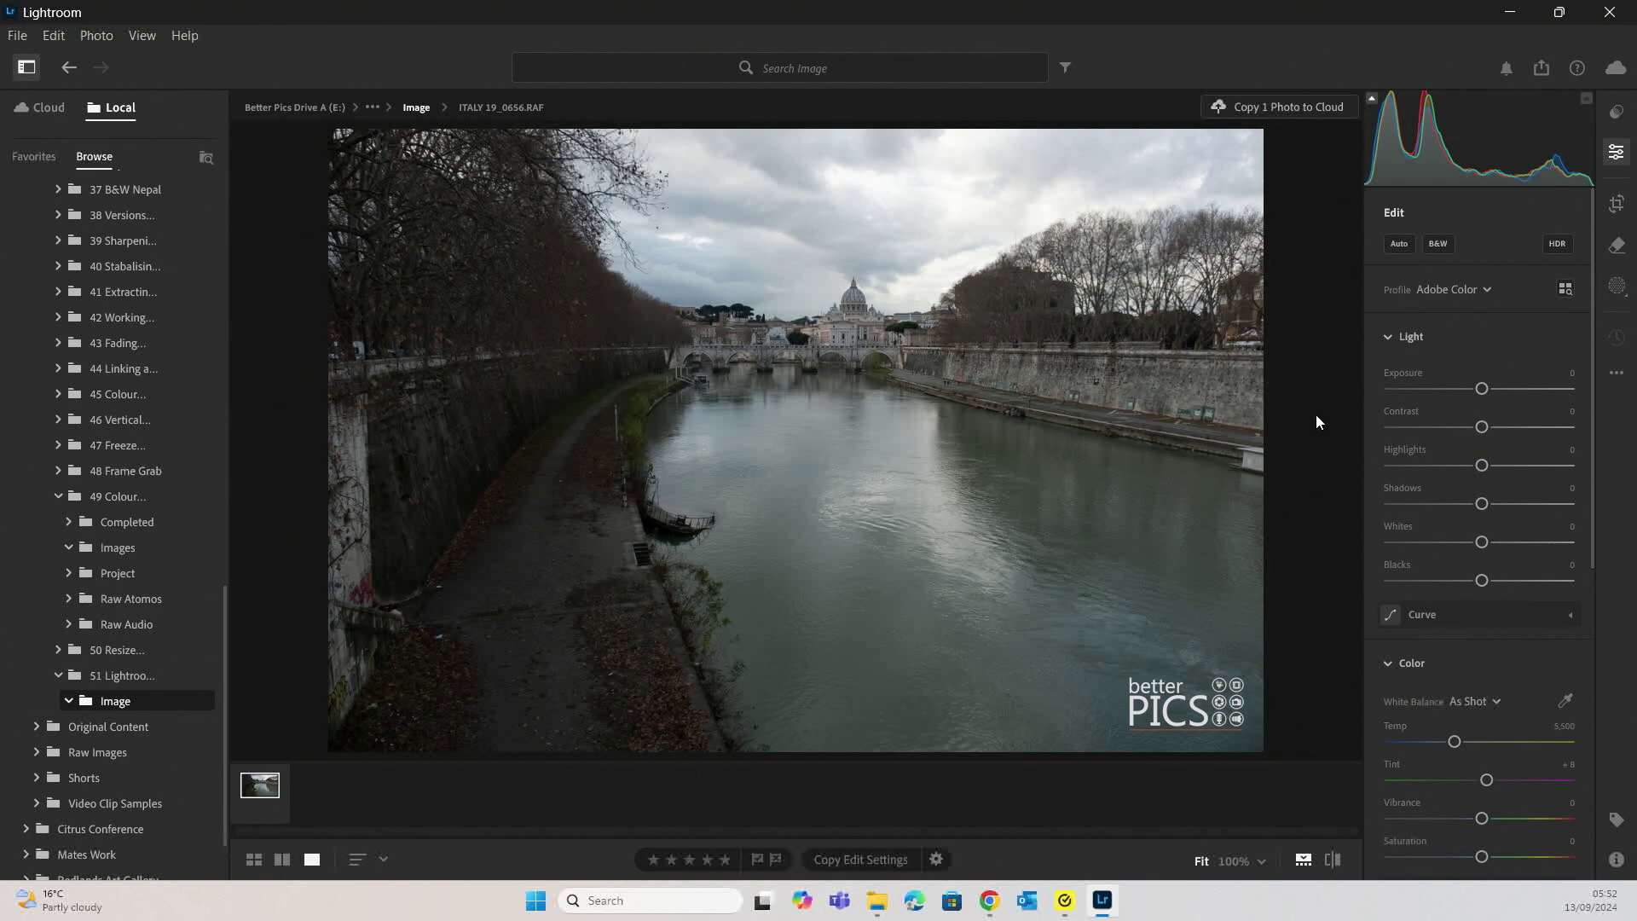
Set Highlights -76, Exposure +0.23, Temp 5,921, Tint +15, Vibrance +31 and Saturation +16
left_click_drag(1496, 422, 1487, 508)
scroll(1516, 726, "down", 2)
left_click(1508, 736)
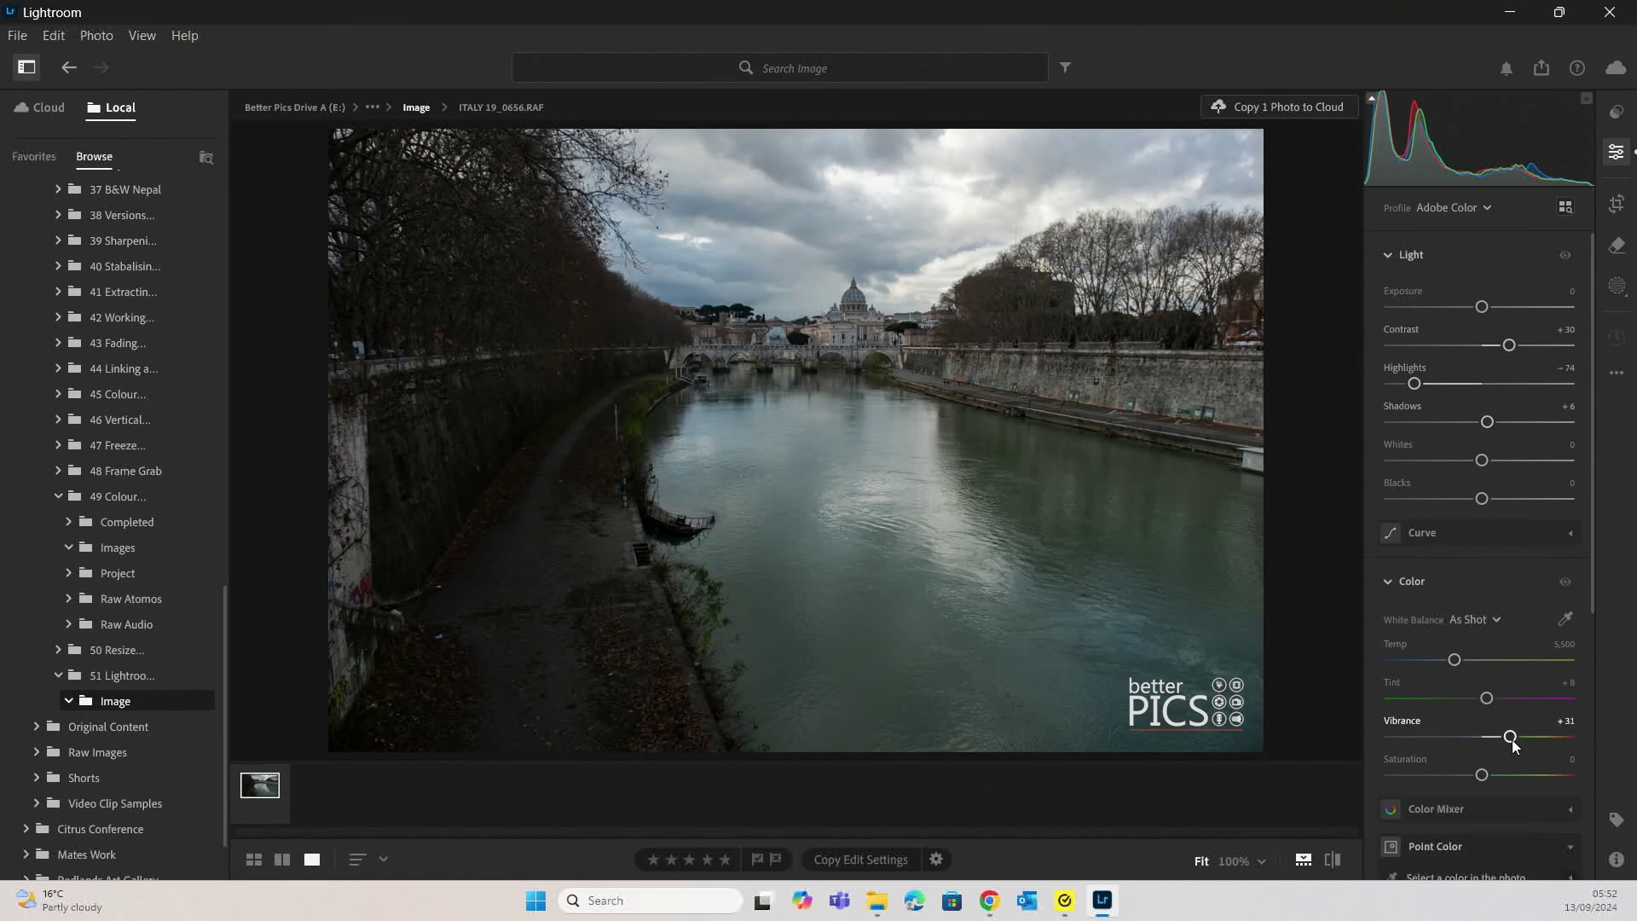
left_click(1497, 773)
left_click_drag(1457, 662, 1491, 700)
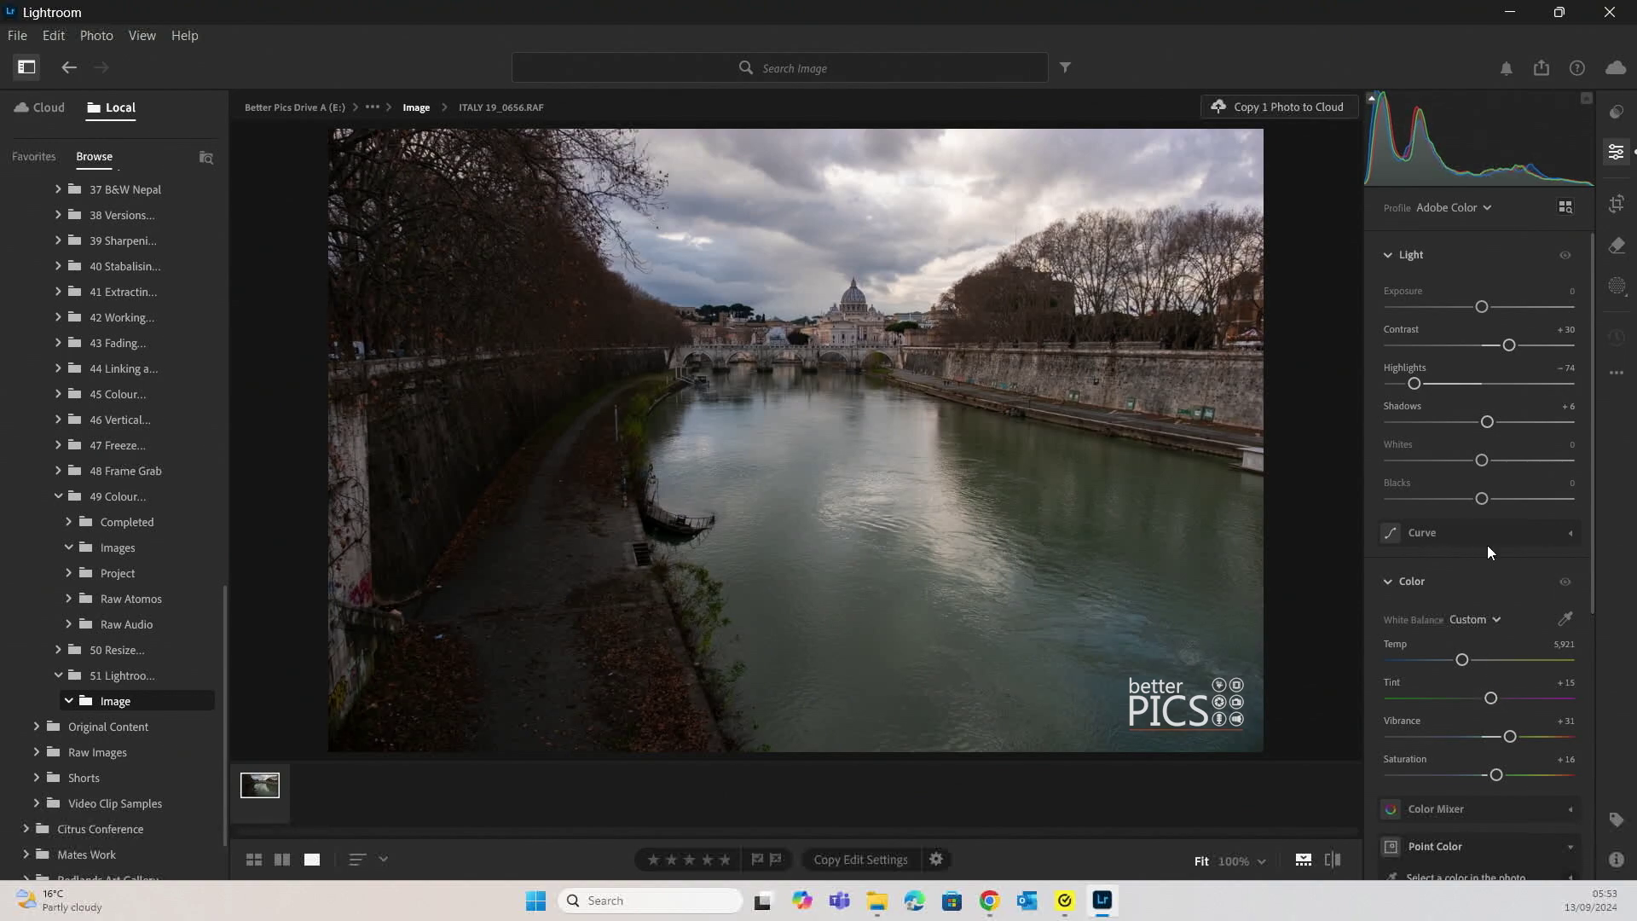
left_click_drag(1478, 311, 1484, 309)
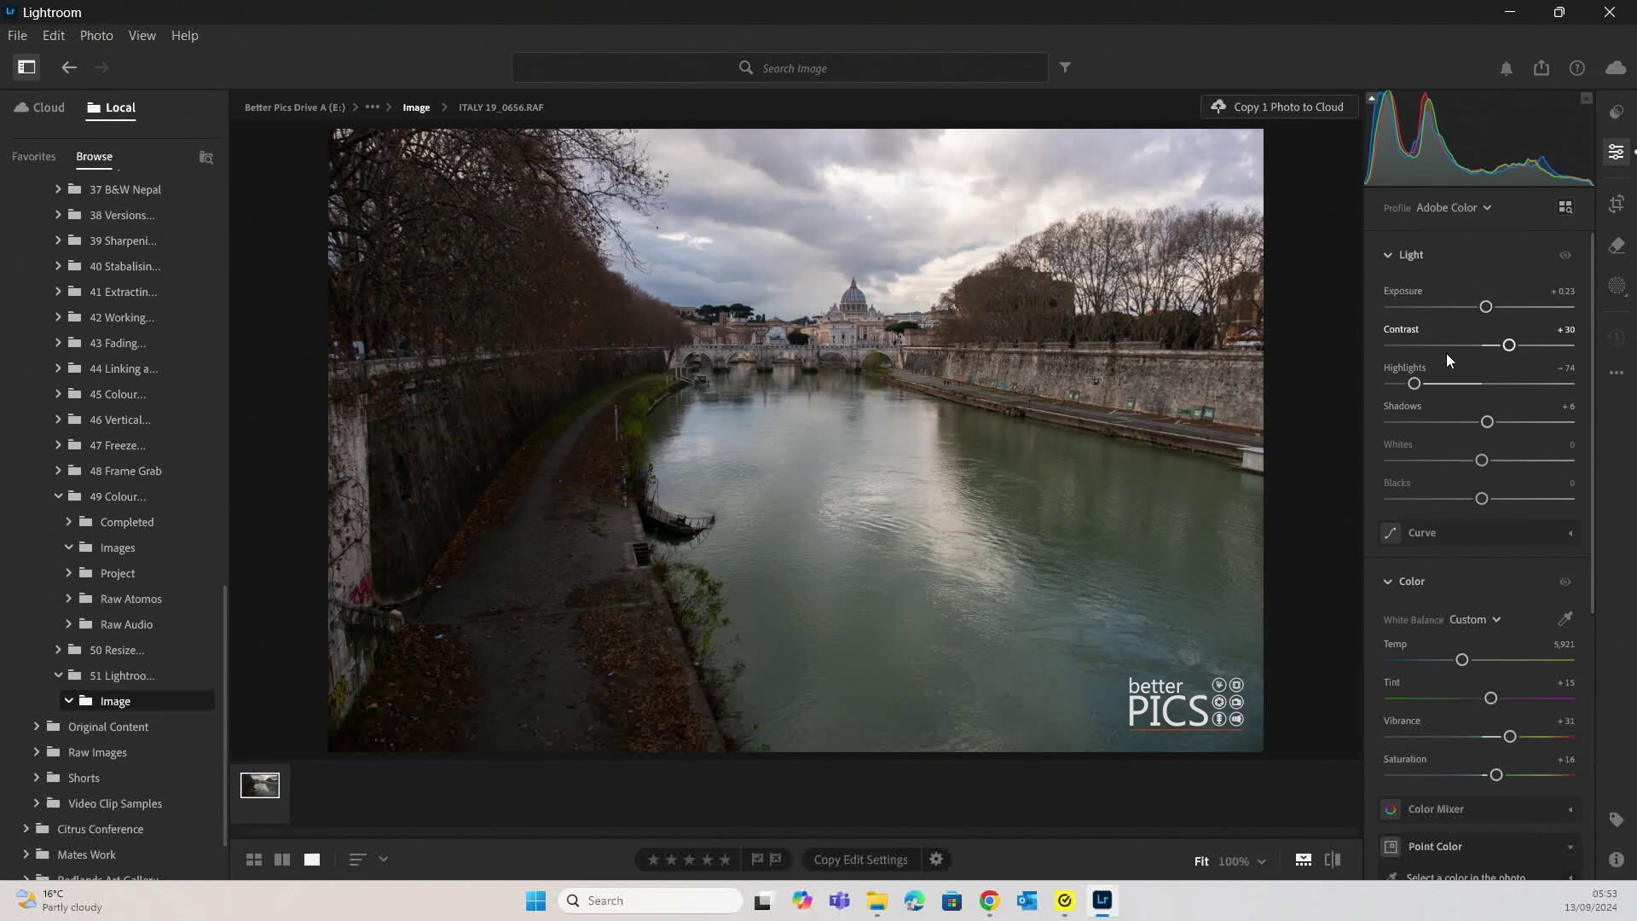
left_click_drag(1408, 386, 1410, 386)
Create a new Brush mask from the Masking panel (Size 26.7, Feather 100, Flow 50)
left_click(1615, 290)
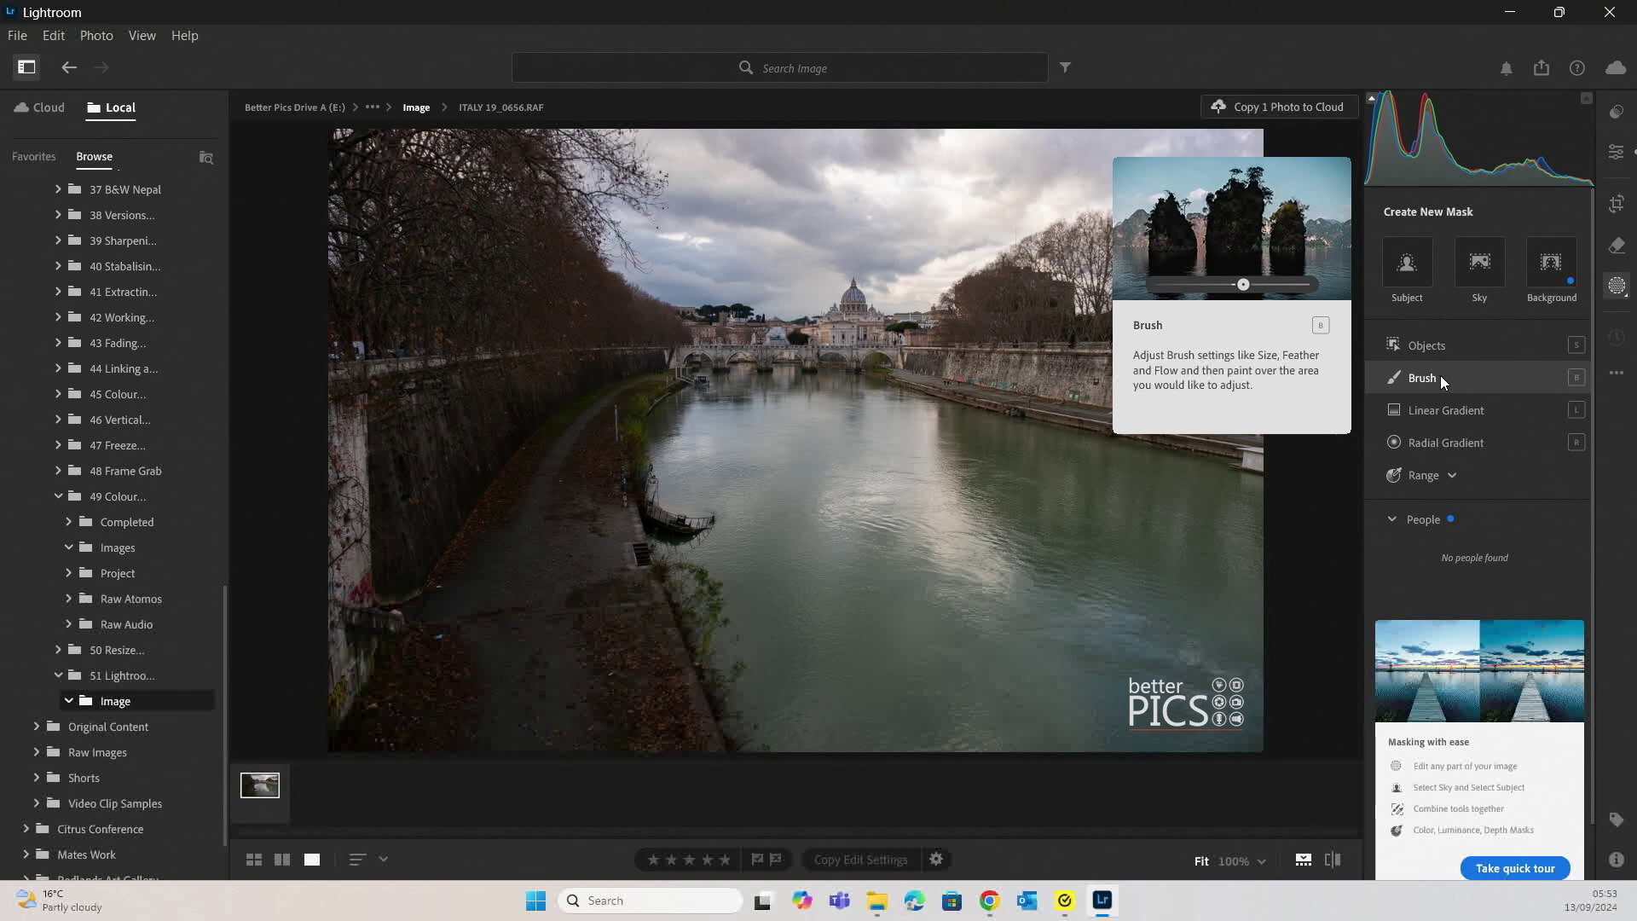
left_click(1439, 376)
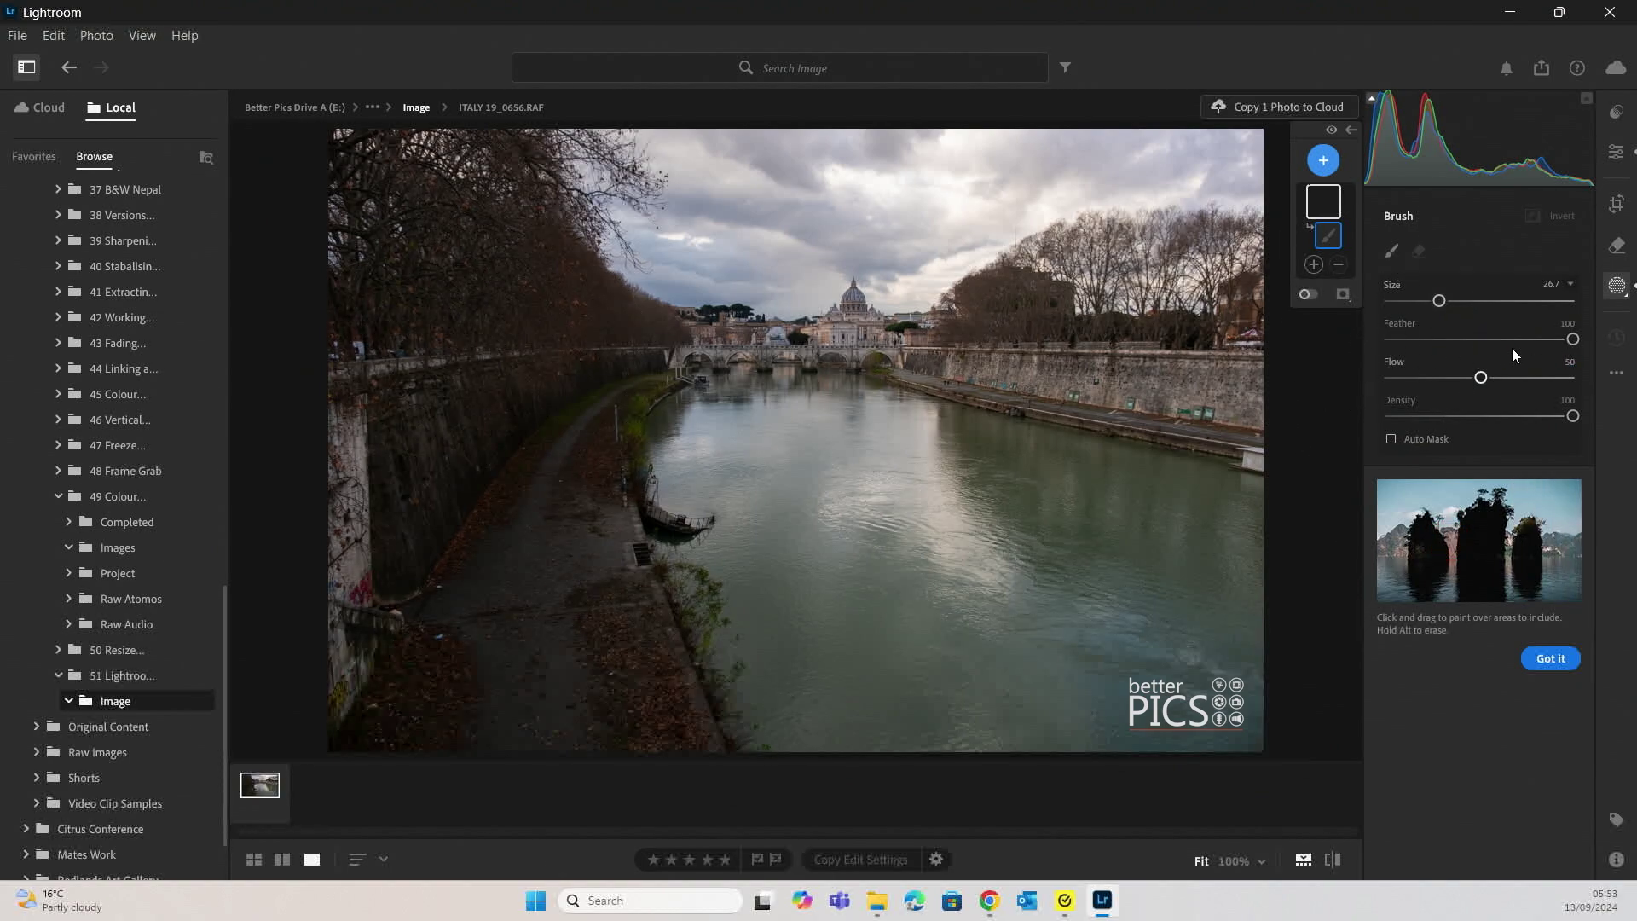
Set the mask brush Feather to 100 and its Size to 24.4
left_click_drag(1512, 340, 1415, 341)
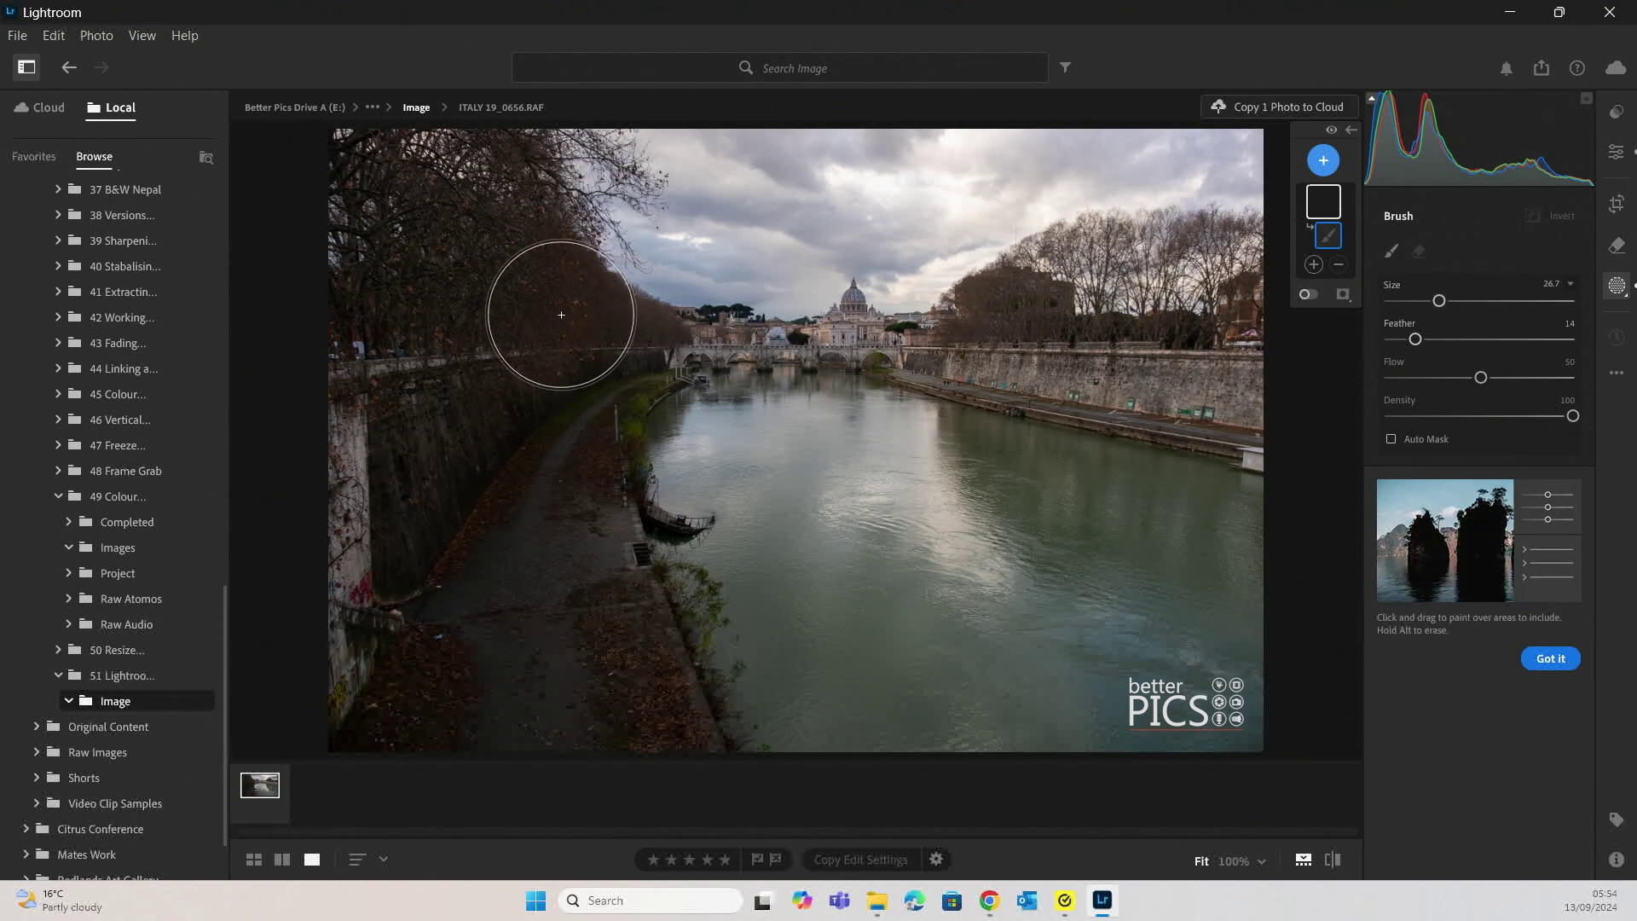
left_click(1491, 339)
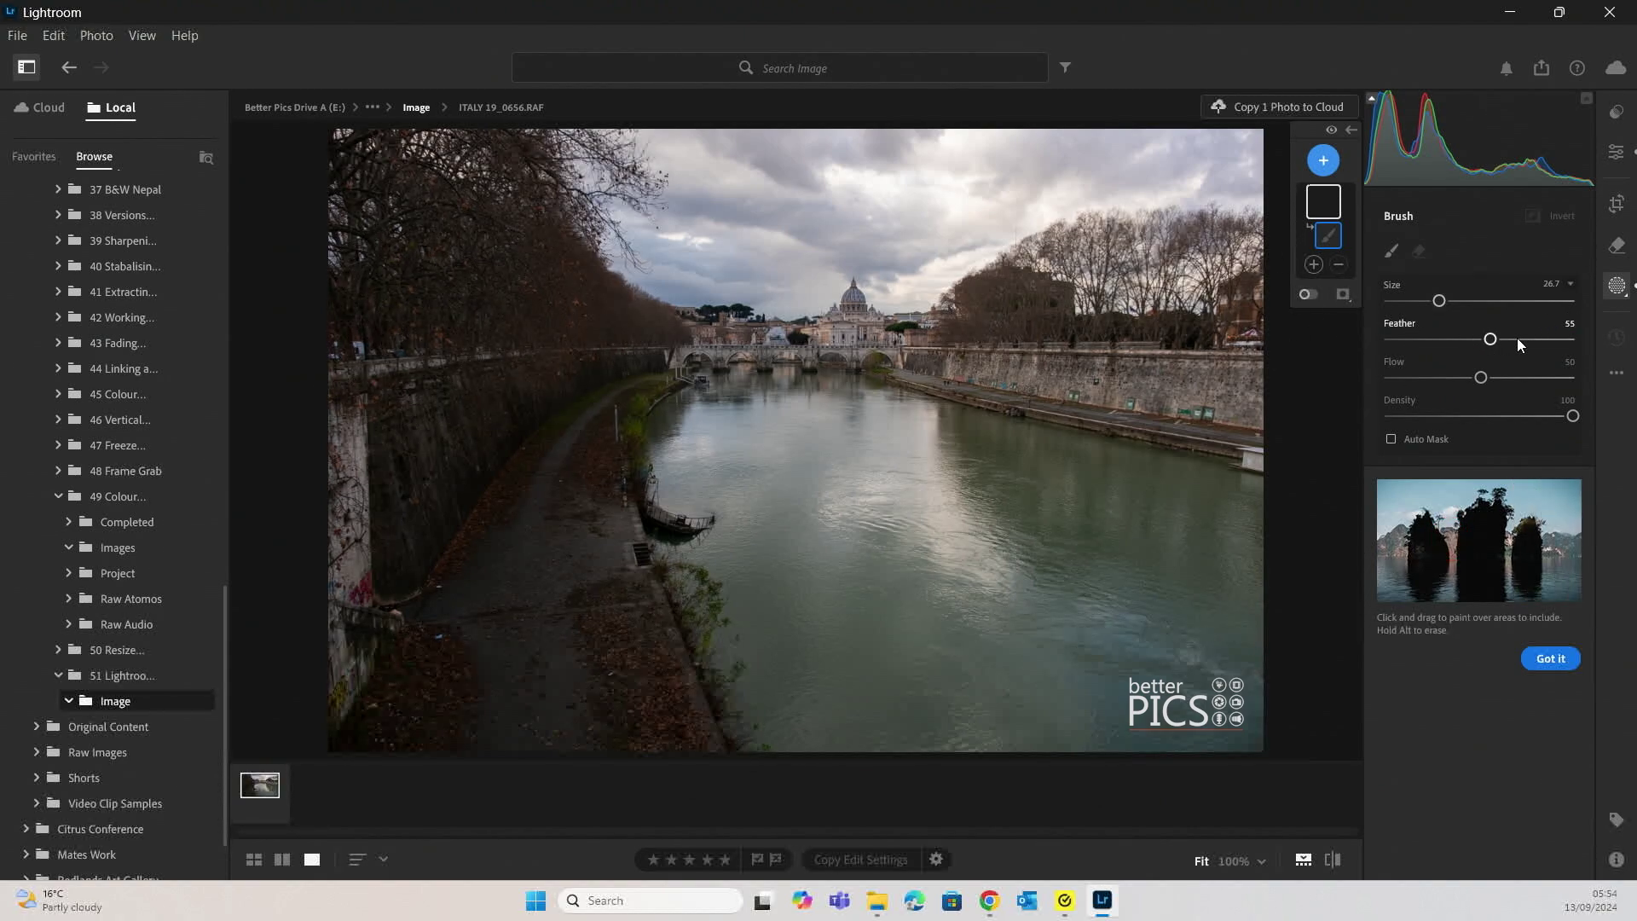
left_click_drag(1517, 338, 1596, 339)
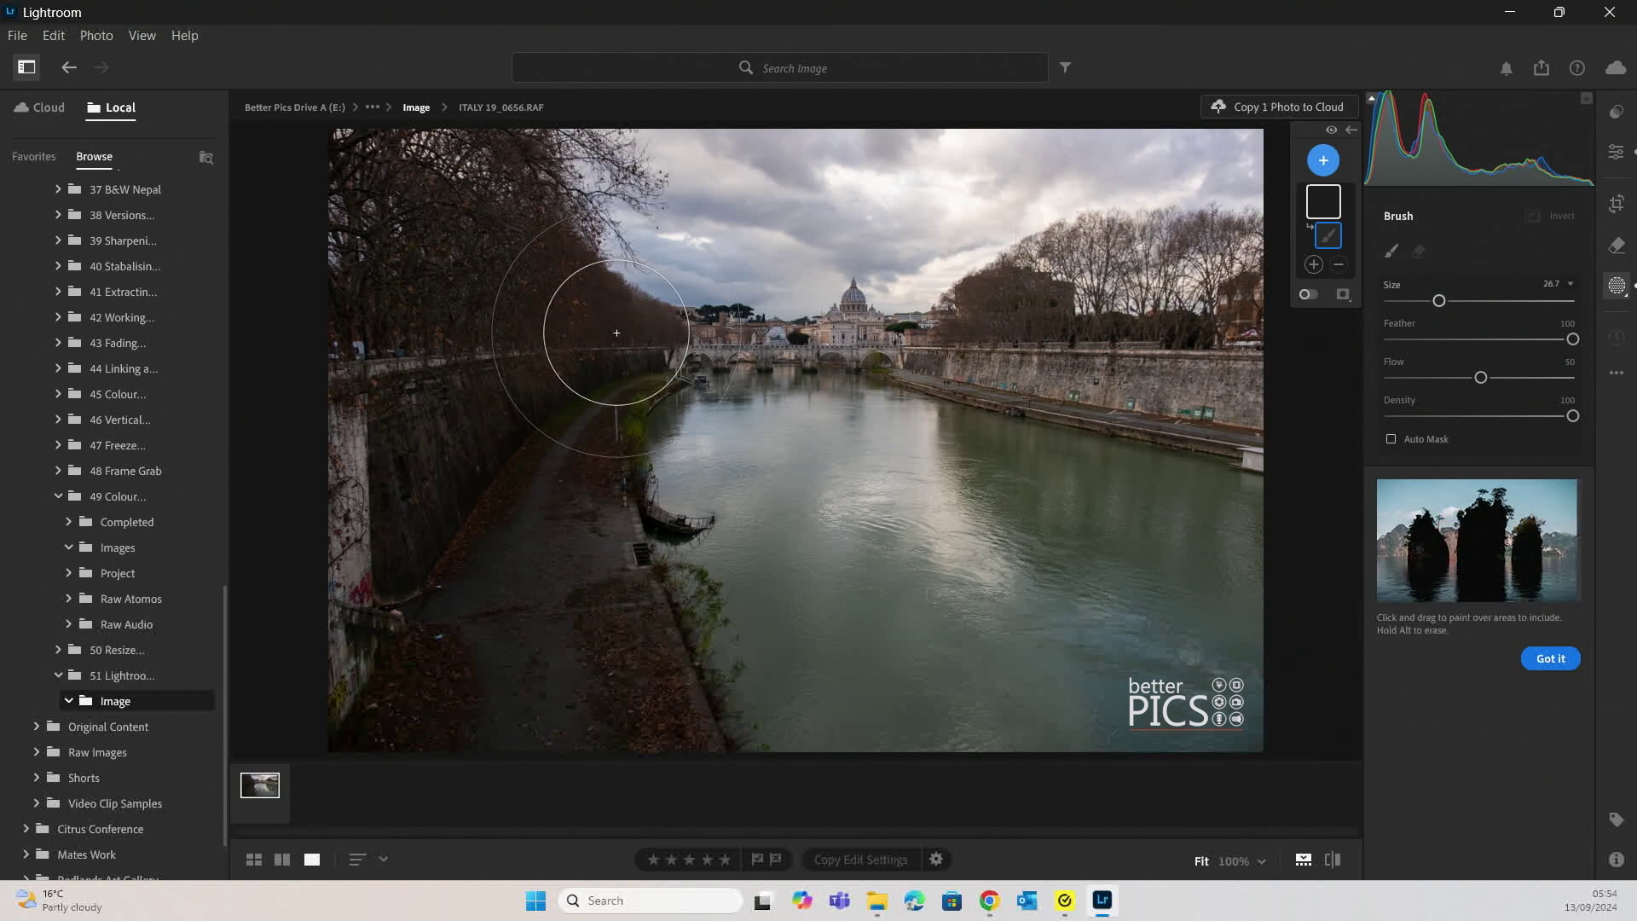
mouse_move(1445, 301)
left_mouse_down()
mouse_move(1418, 302)
mouse_move(1522, 302)
mouse_move(1499, 302)
left_mouse_up()
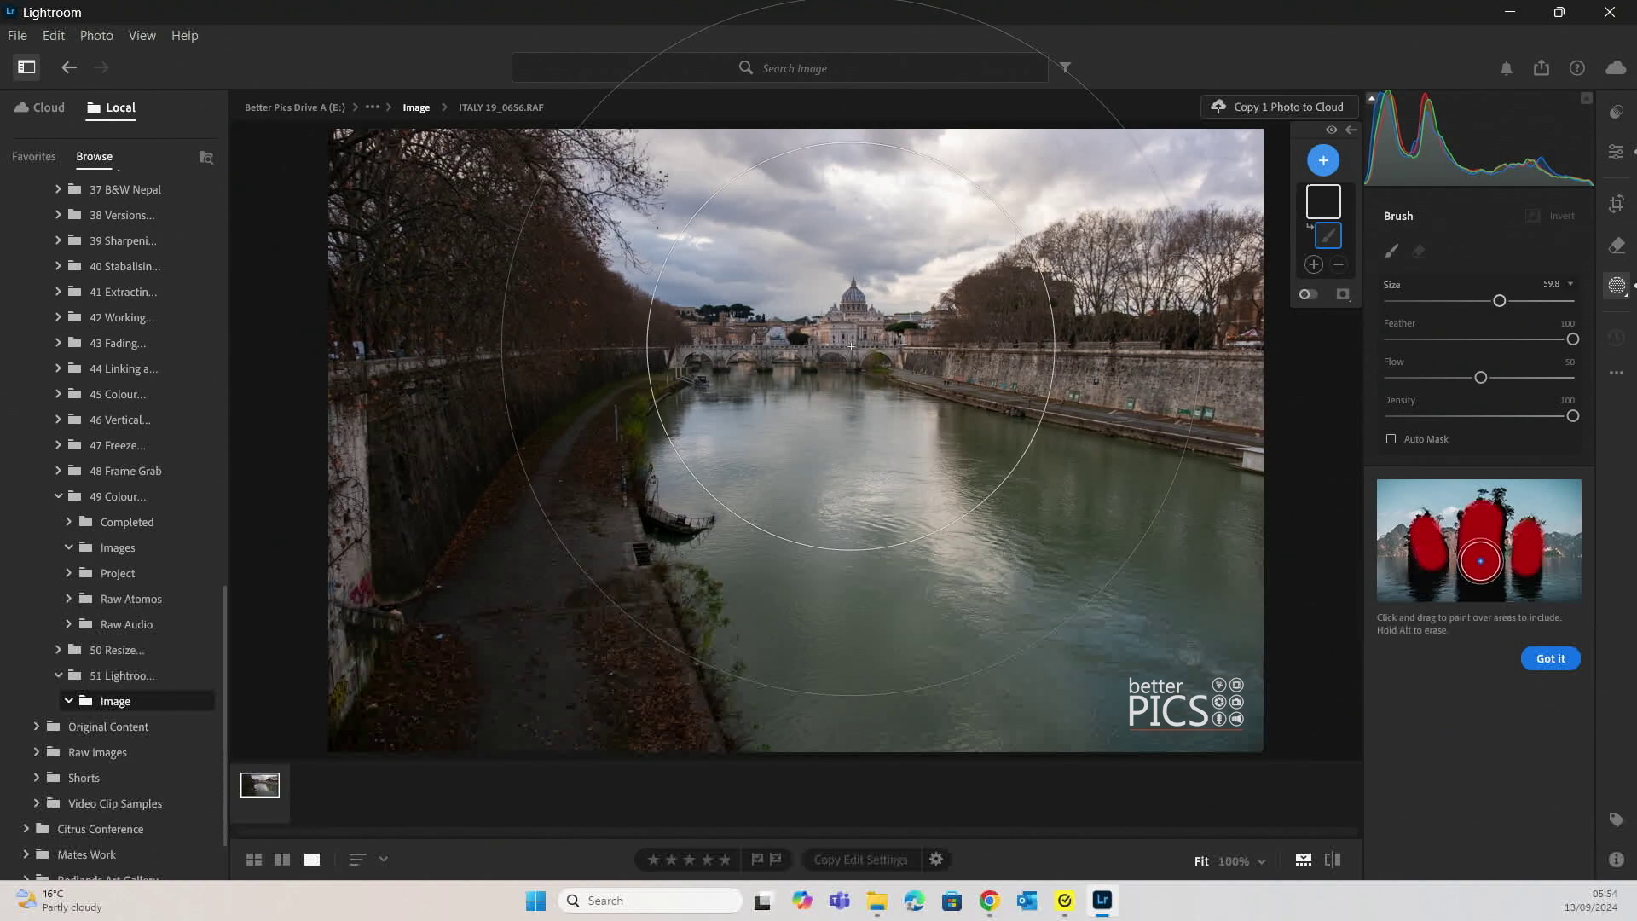
left_click(1399, 300)
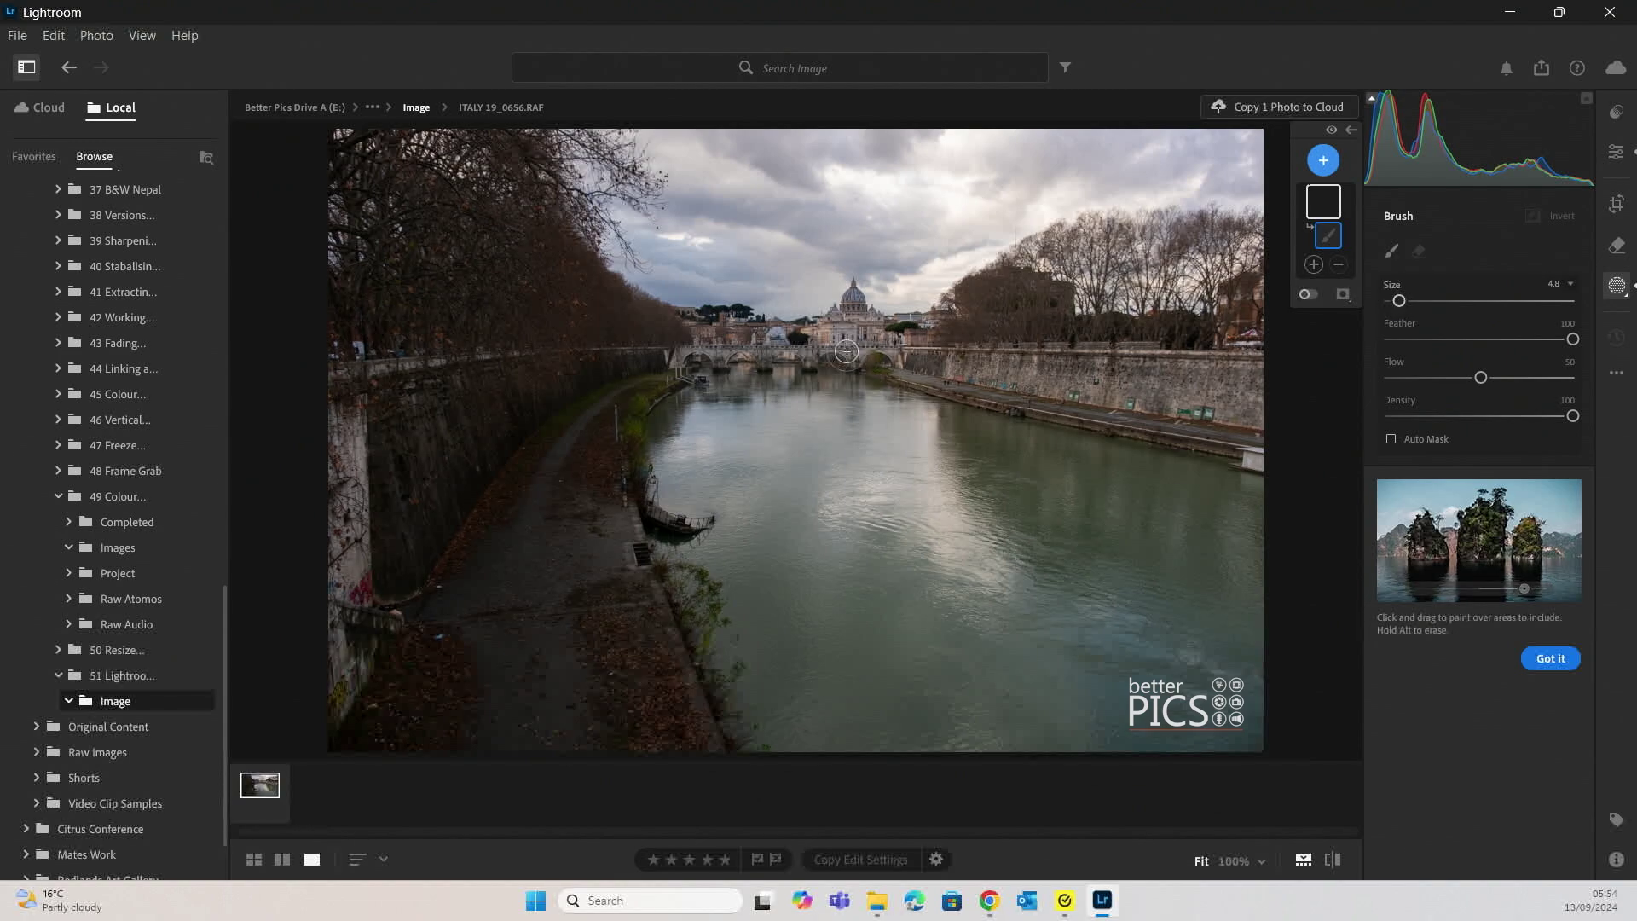
left_click(1429, 301)
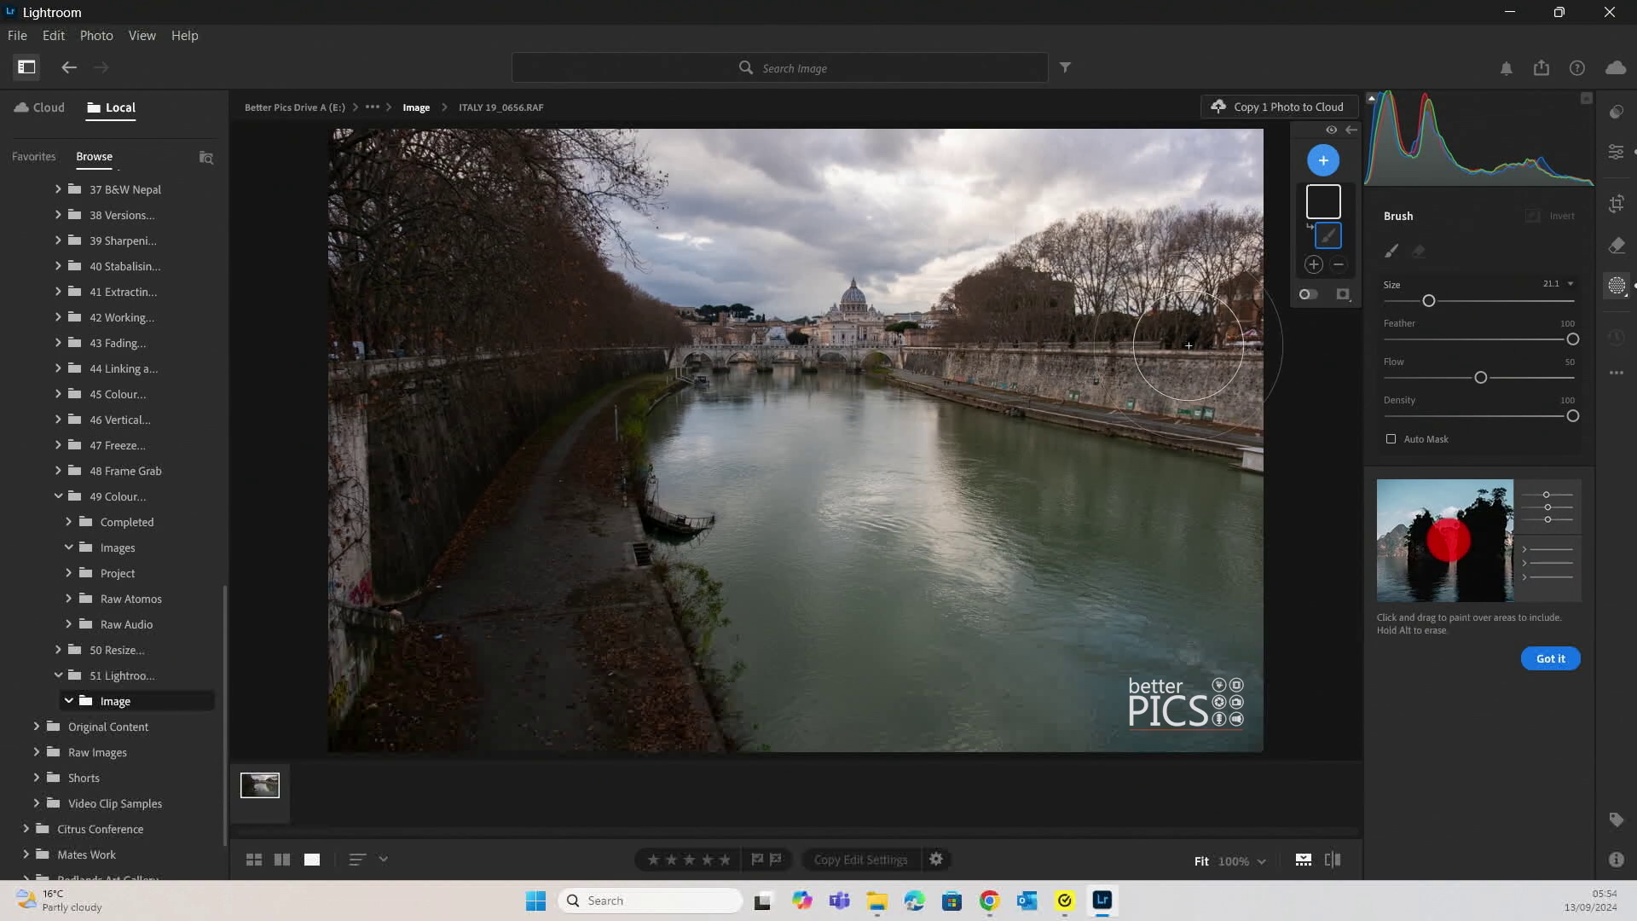
left_click_drag(1428, 302, 1434, 301)
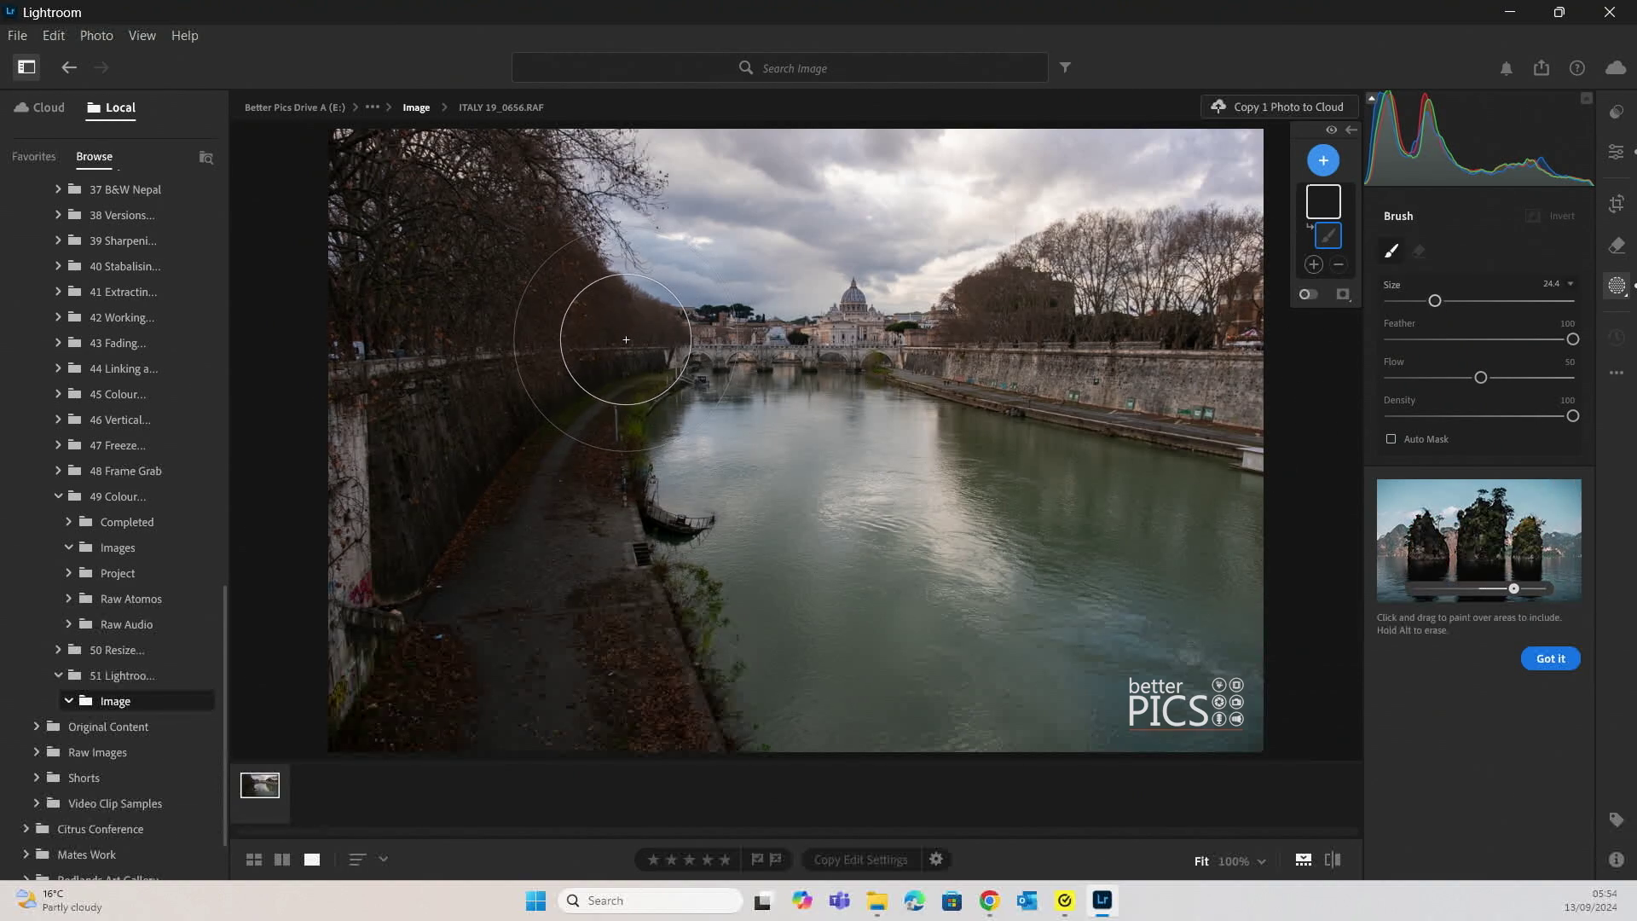
Paint Mask 1 with Brush 1 over the left trees, embankment wall and path
mouse_move(621, 332)
left_mouse_down()
mouse_move(569, 341)
mouse_move(504, 298)
mouse_move(479, 205)
mouse_move(401, 154)
mouse_move(370, 203)
mouse_move(375, 706)
mouse_move(500, 795)
mouse_move(631, 798)
mouse_move(670, 735)
mouse_move(589, 557)
mouse_move(617, 415)
mouse_move(595, 370)
mouse_move(452, 402)
mouse_move(525, 603)
mouse_move(532, 751)
mouse_move(460, 558)
mouse_move(516, 345)
mouse_move(503, 191)
mouse_move(467, 138)
mouse_move(416, 185)
mouse_move(415, 662)
mouse_move(370, 644)
mouse_move(394, 384)
mouse_move(420, 338)
left_mouse_up()
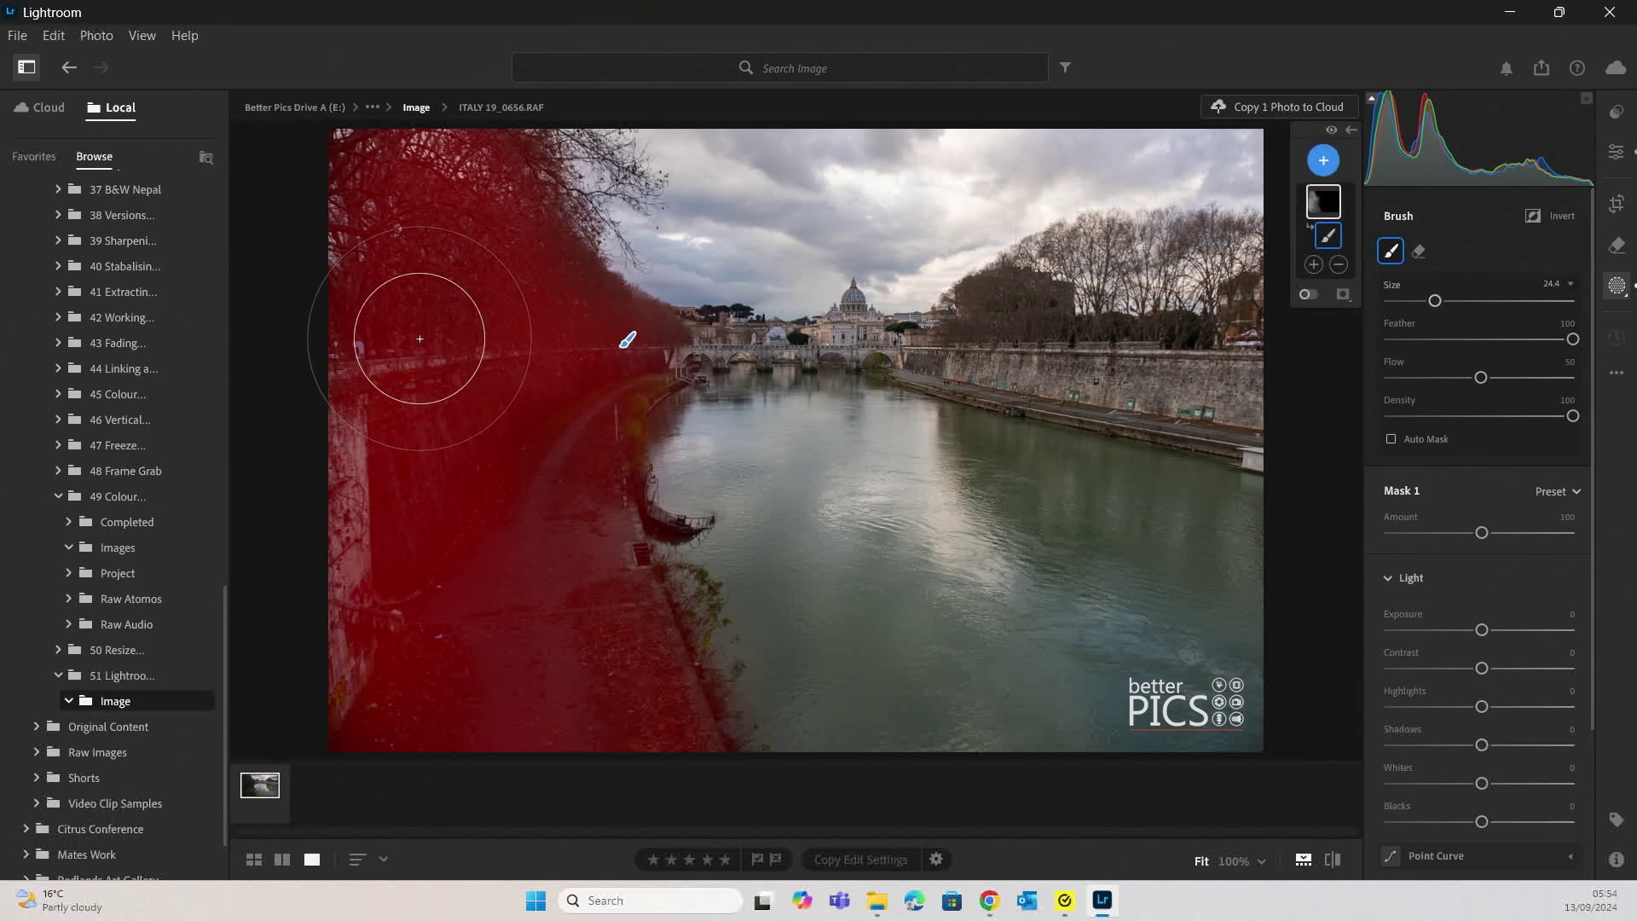
left_click(1349, 131)
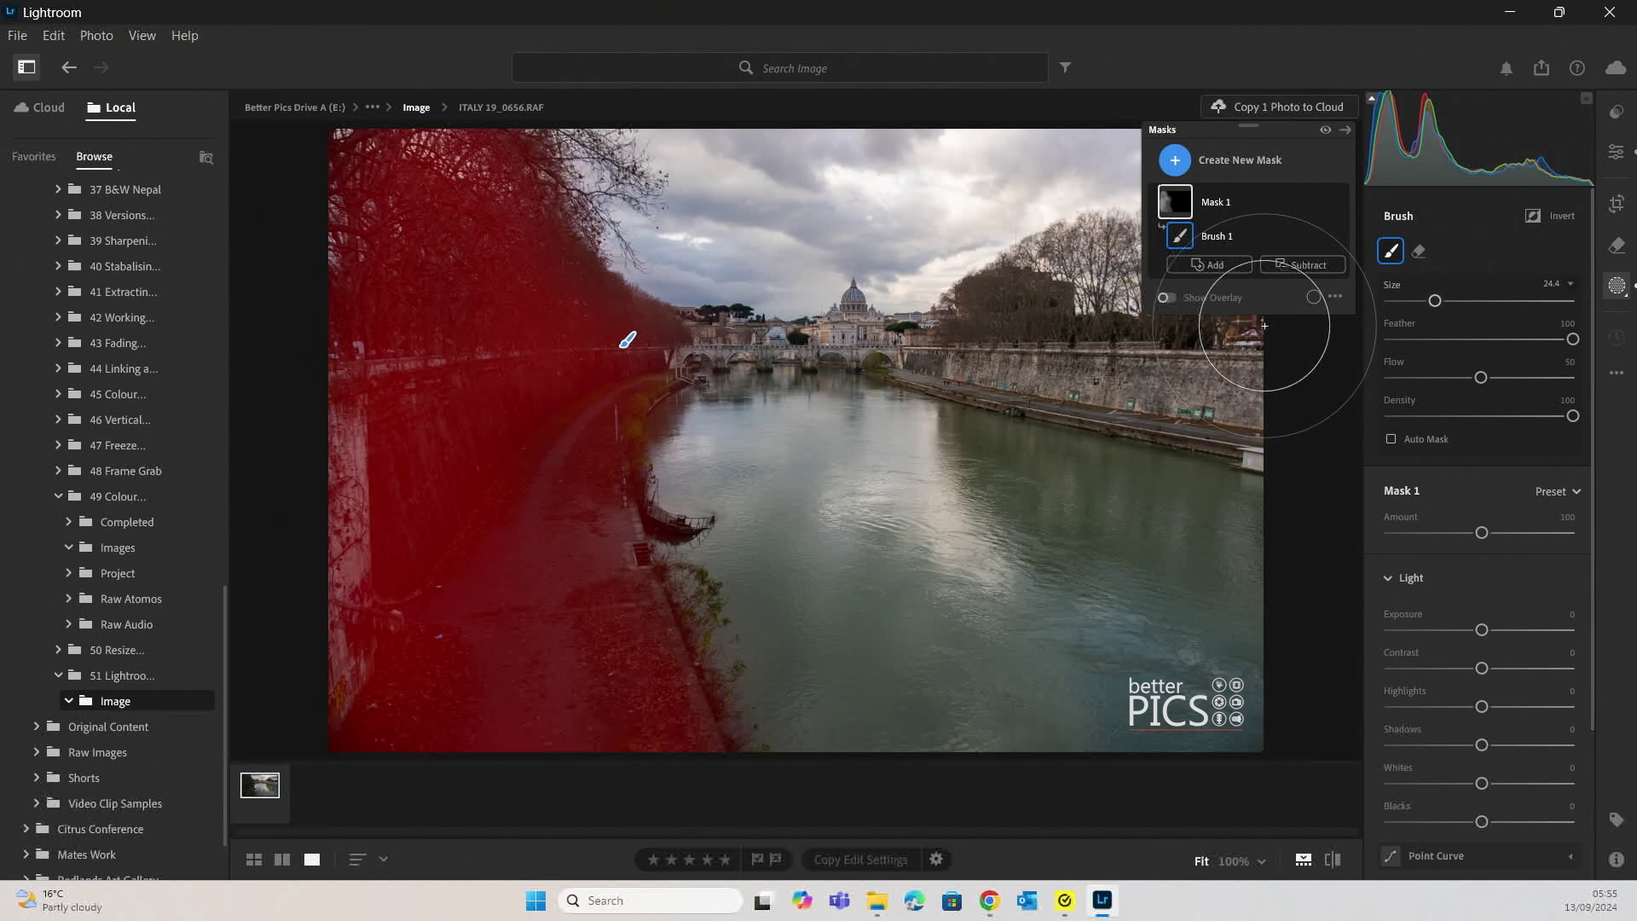
mouse_move(537, 392)
left_mouse_down()
mouse_move(527, 445)
mouse_move(554, 569)
mouse_move(470, 311)
mouse_move(531, 482)
left_mouse_up()
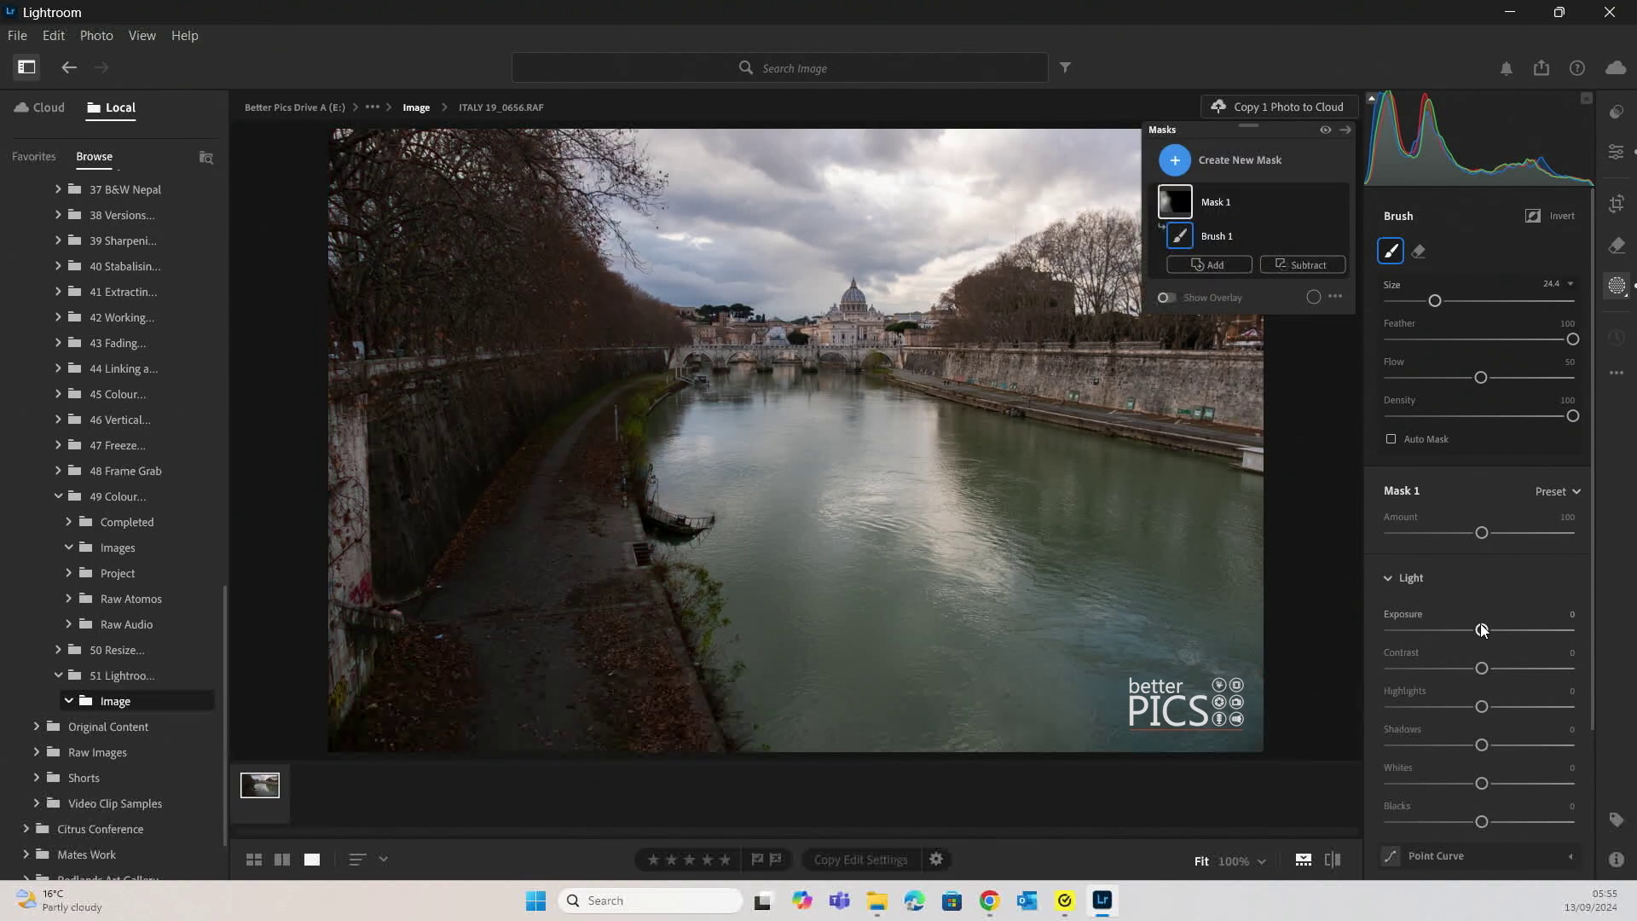
Raise Mask 1 Exposure to +1.12, adding a stroke over the left trees
left_click_drag(1481, 629, 1512, 633)
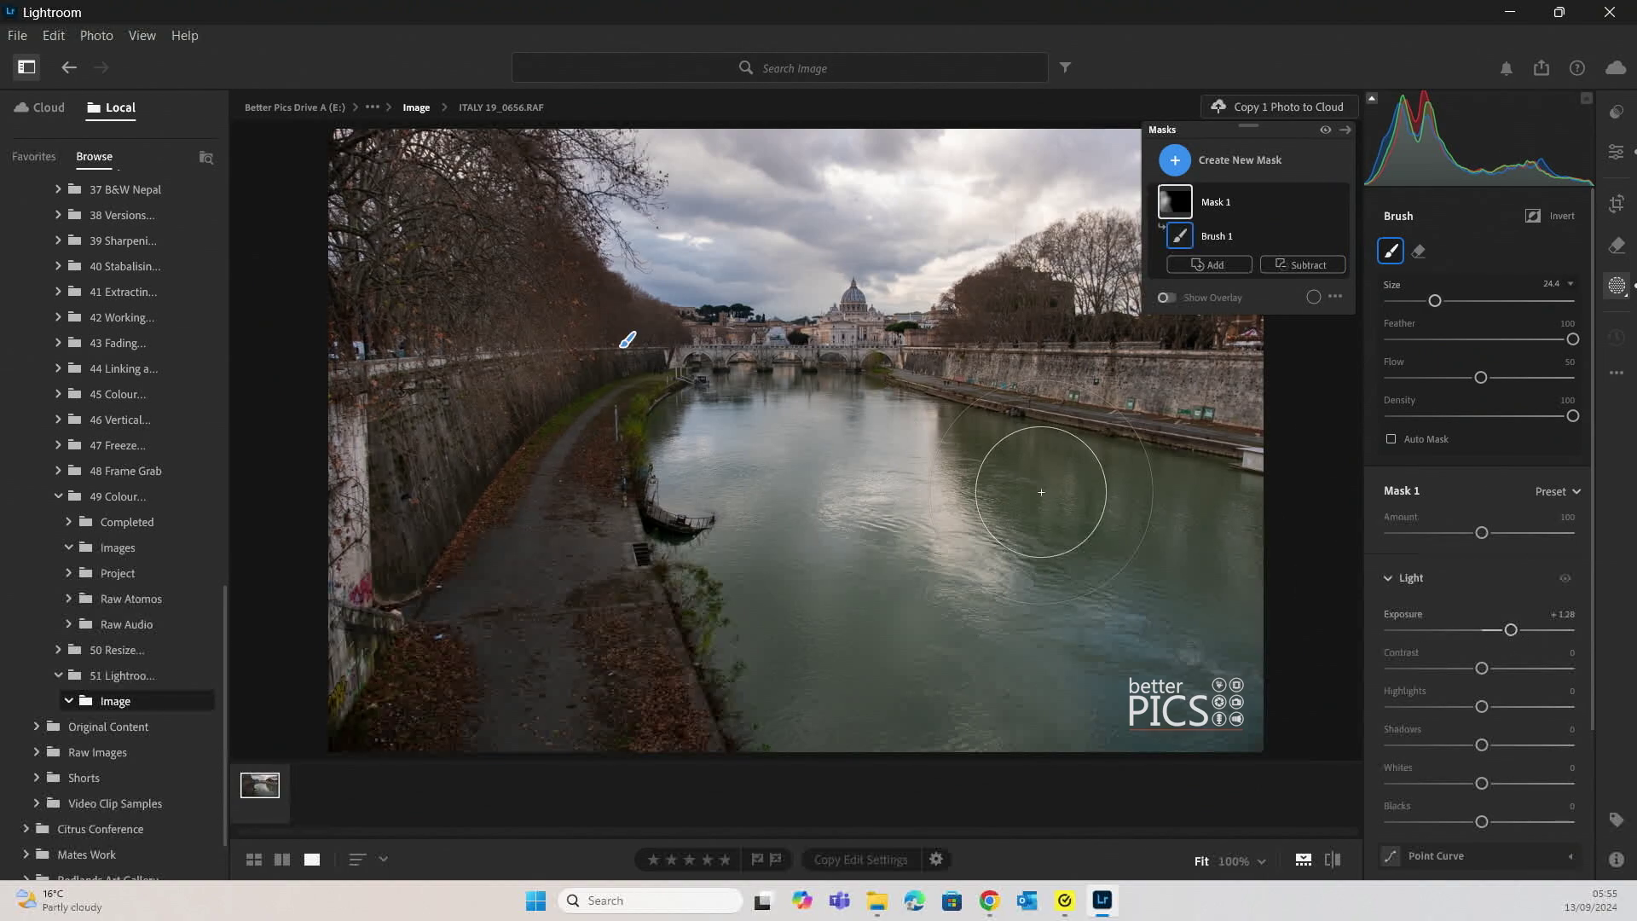
left_click_drag(1509, 631, 1504, 631)
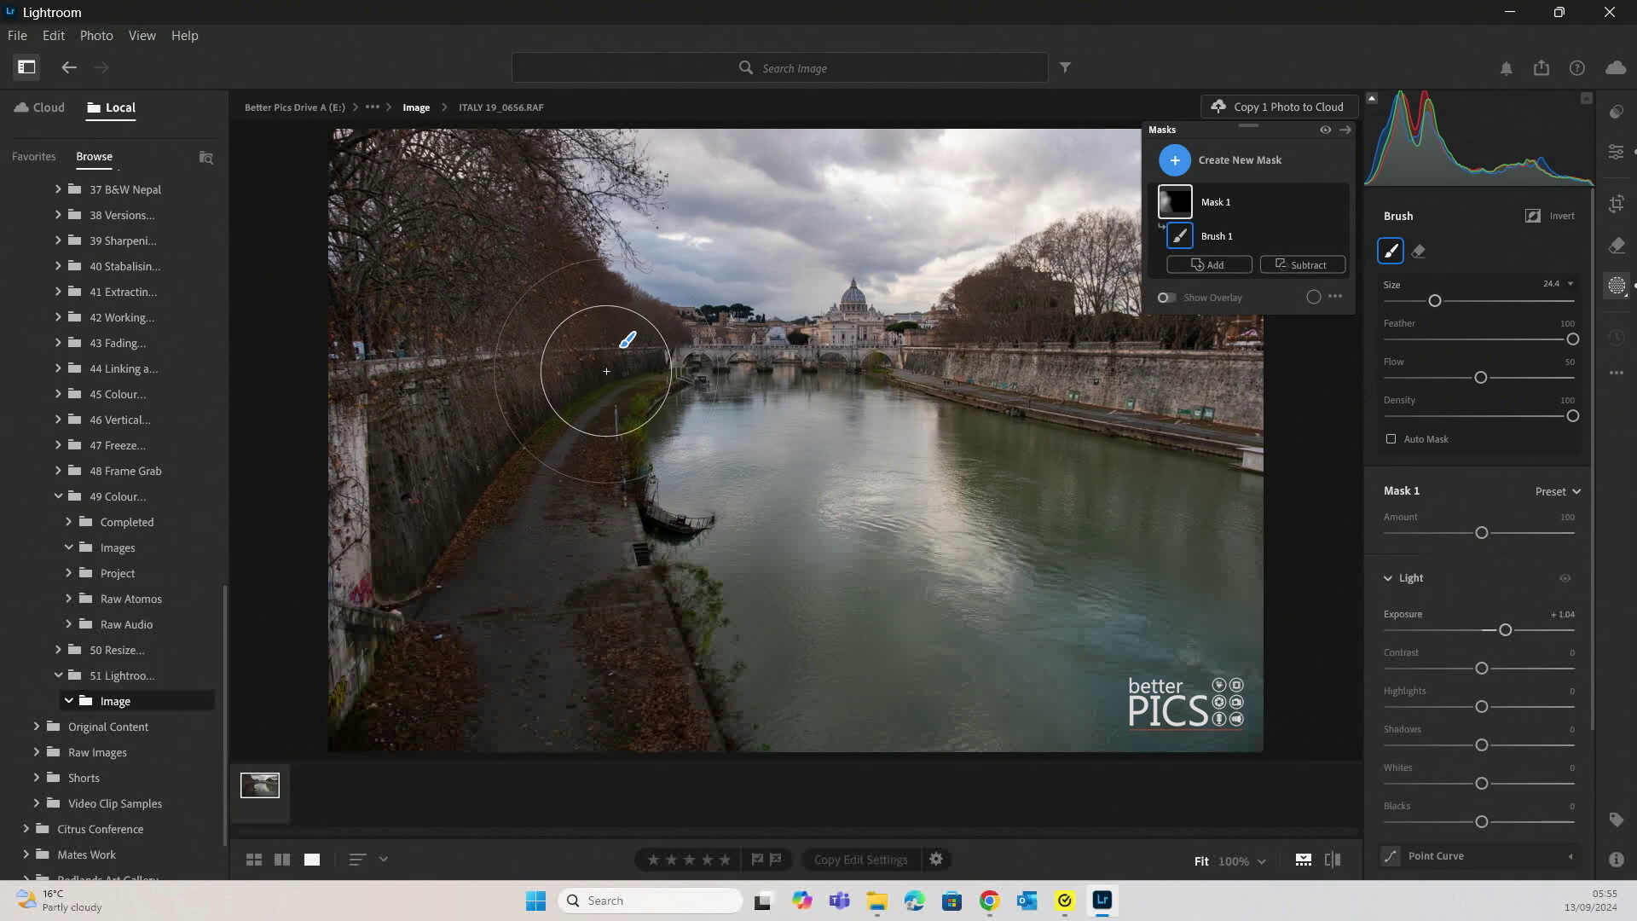
mouse_move(608, 374)
left_mouse_down()
mouse_move(533, 351)
mouse_move(447, 237)
mouse_move(585, 365)
left_mouse_up()
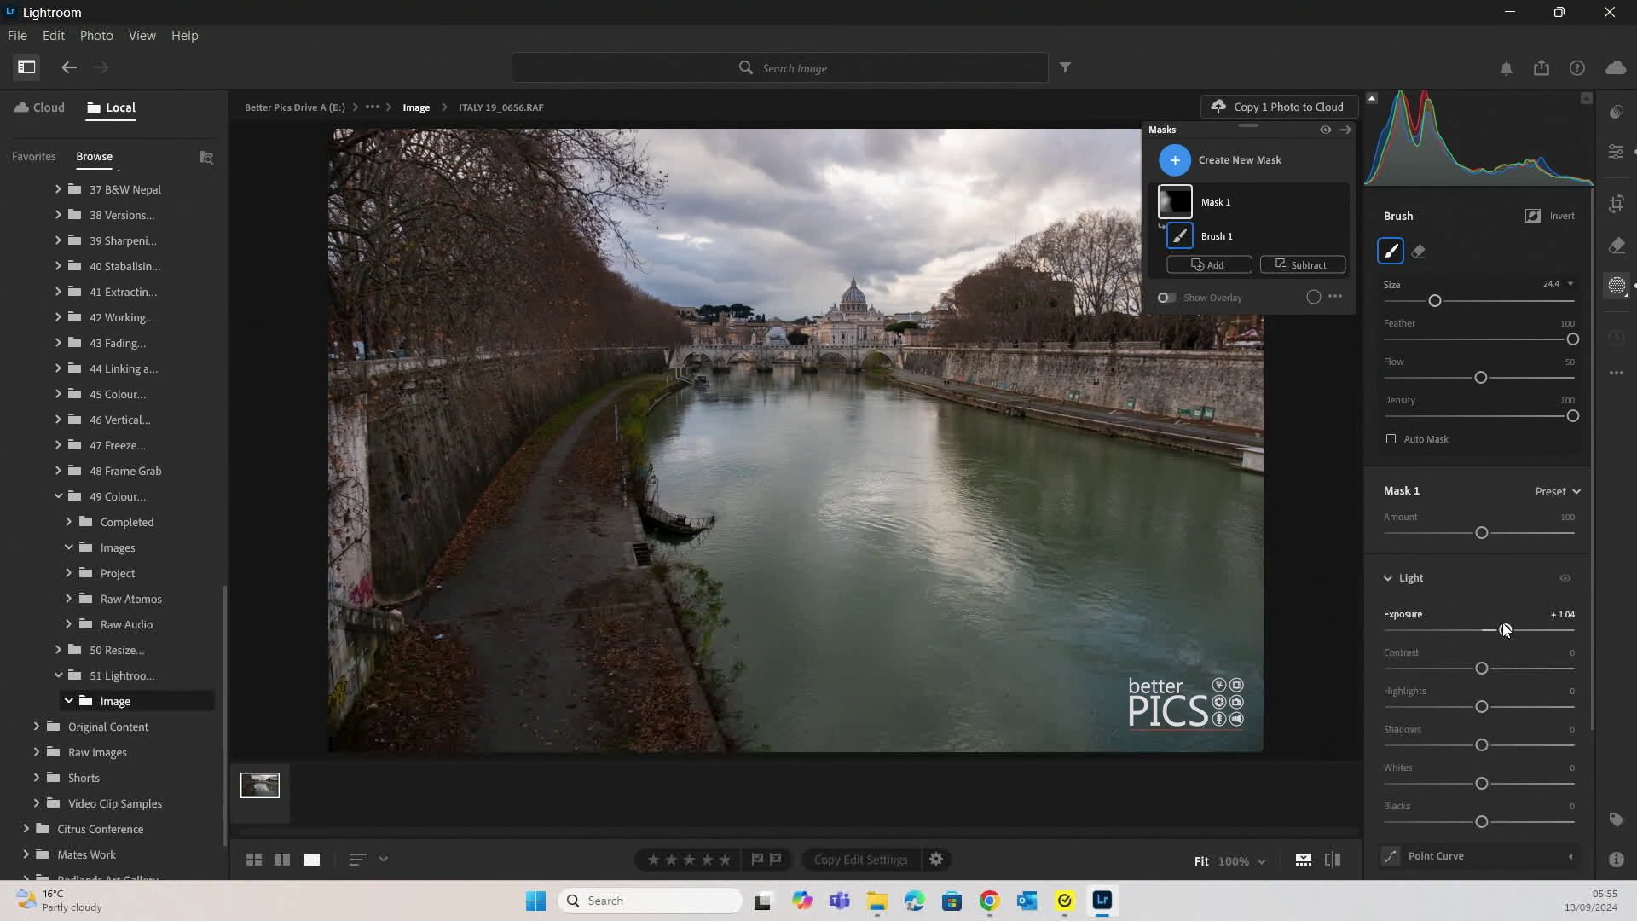
mouse_move(1498, 629)
left_mouse_down()
mouse_move(1447, 629)
mouse_move(1548, 629)
mouse_move(1432, 640)
mouse_move(1525, 631)
mouse_move(1465, 632)
mouse_move(1506, 629)
left_mouse_up()
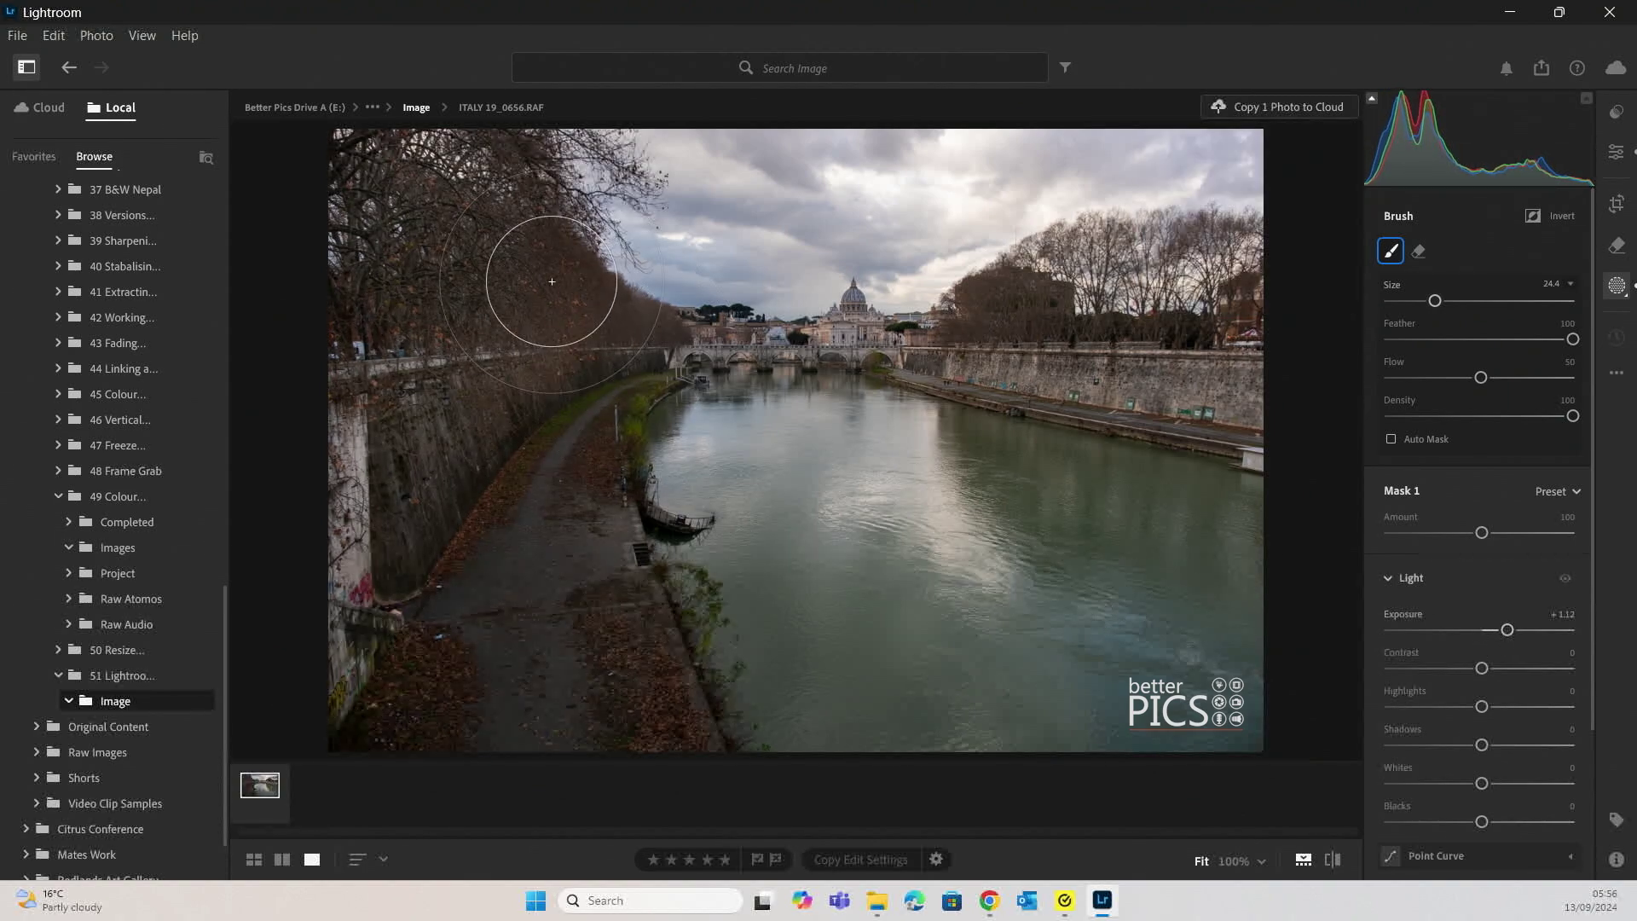
Paint extra mask strokes over the trees and down the left wall
mouse_move(546, 272)
left_mouse_down()
mouse_move(504, 186)
mouse_move(452, 161)
mouse_move(407, 168)
mouse_move(382, 214)
mouse_move(380, 325)
mouse_move(441, 555)
mouse_move(646, 673)
mouse_move(586, 660)
left_mouse_up()
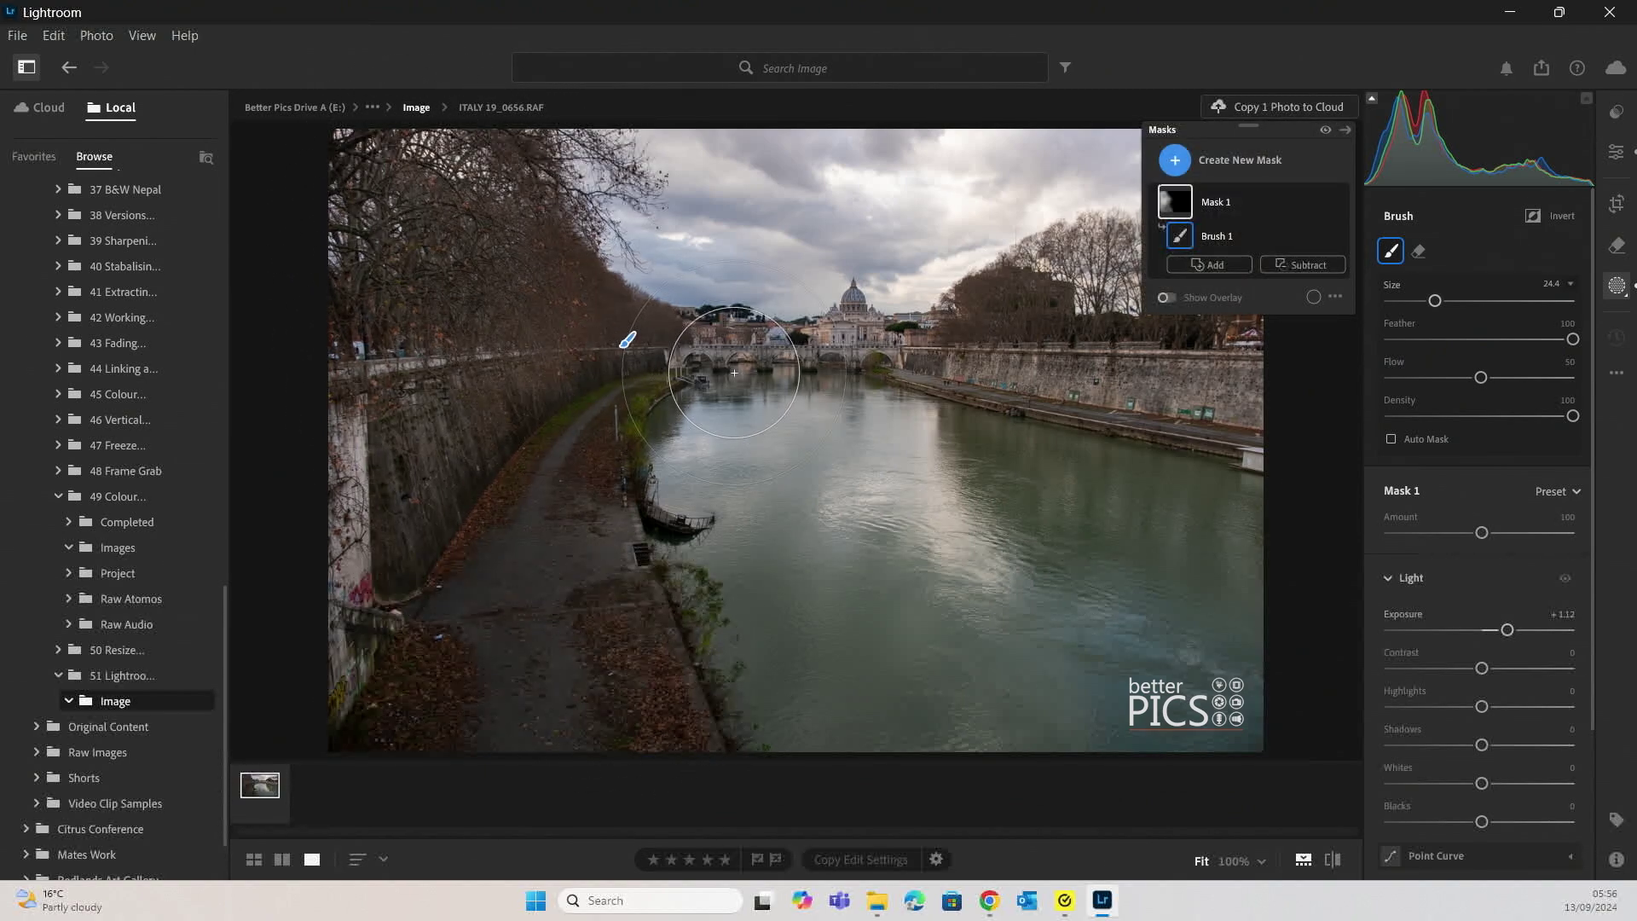
left_click_drag(734, 372, 716, 367)
left_click_drag(566, 366, 440, 449)
mouse_move(341, 383)
left_mouse_down()
mouse_move(321, 227)
mouse_move(323, 247)
left_mouse_up()
mouse_move(326, 256)
left_mouse_down()
mouse_move(363, 625)
mouse_move(410, 637)
left_mouse_up()
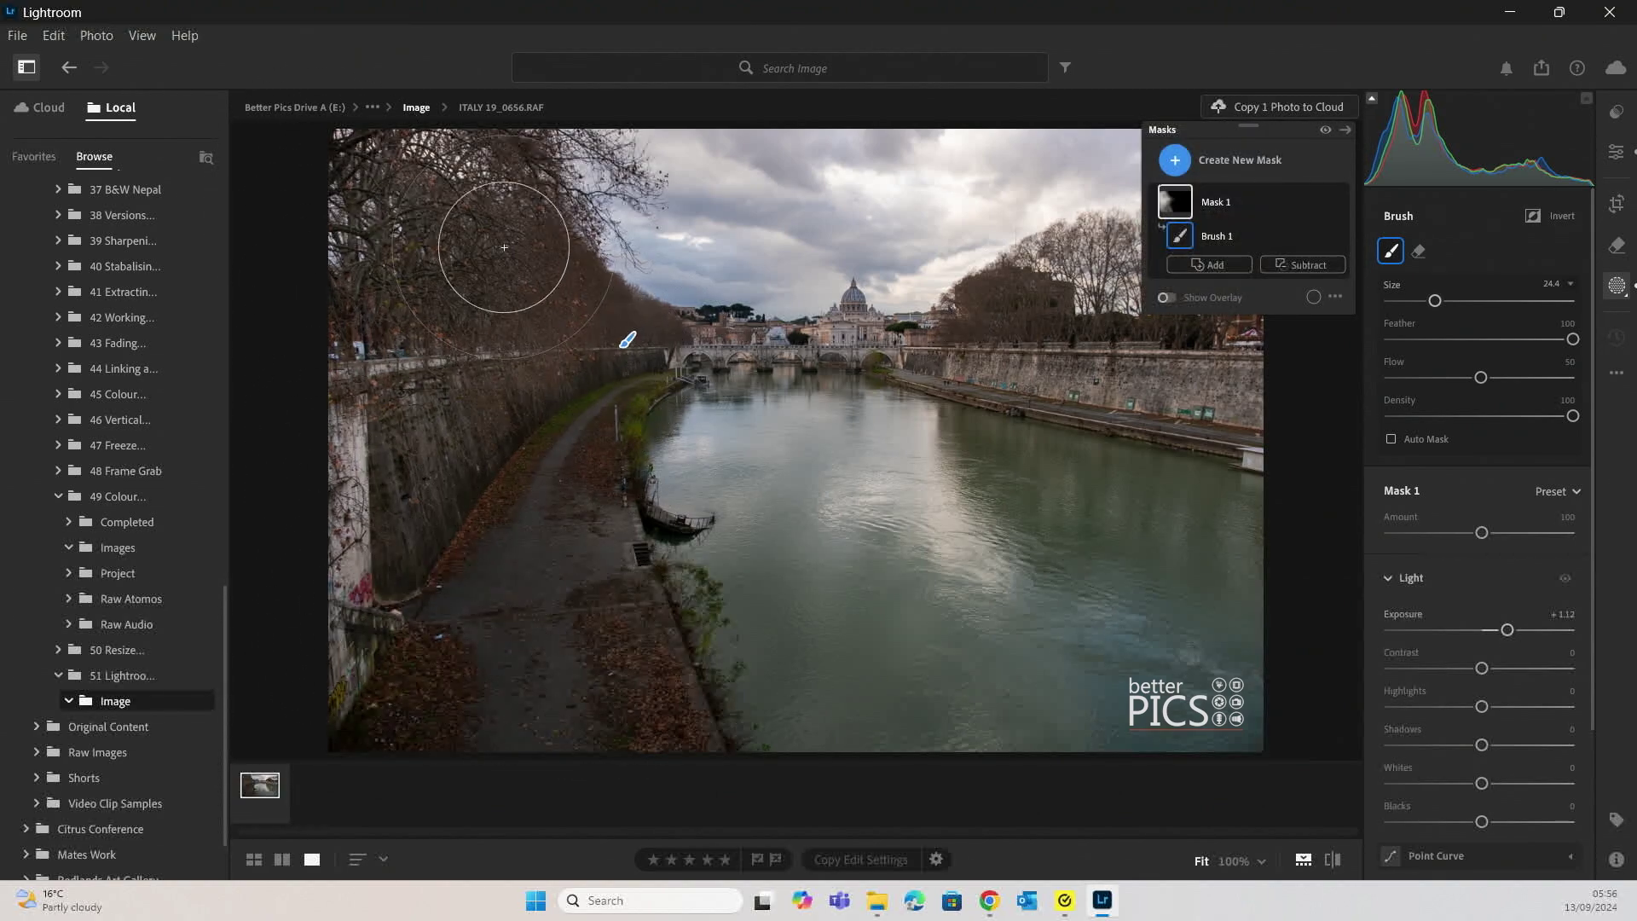
Ease the mask Exposure back to +0.96
left_click(1501, 631)
left_click_drag(1495, 631, 1496, 629)
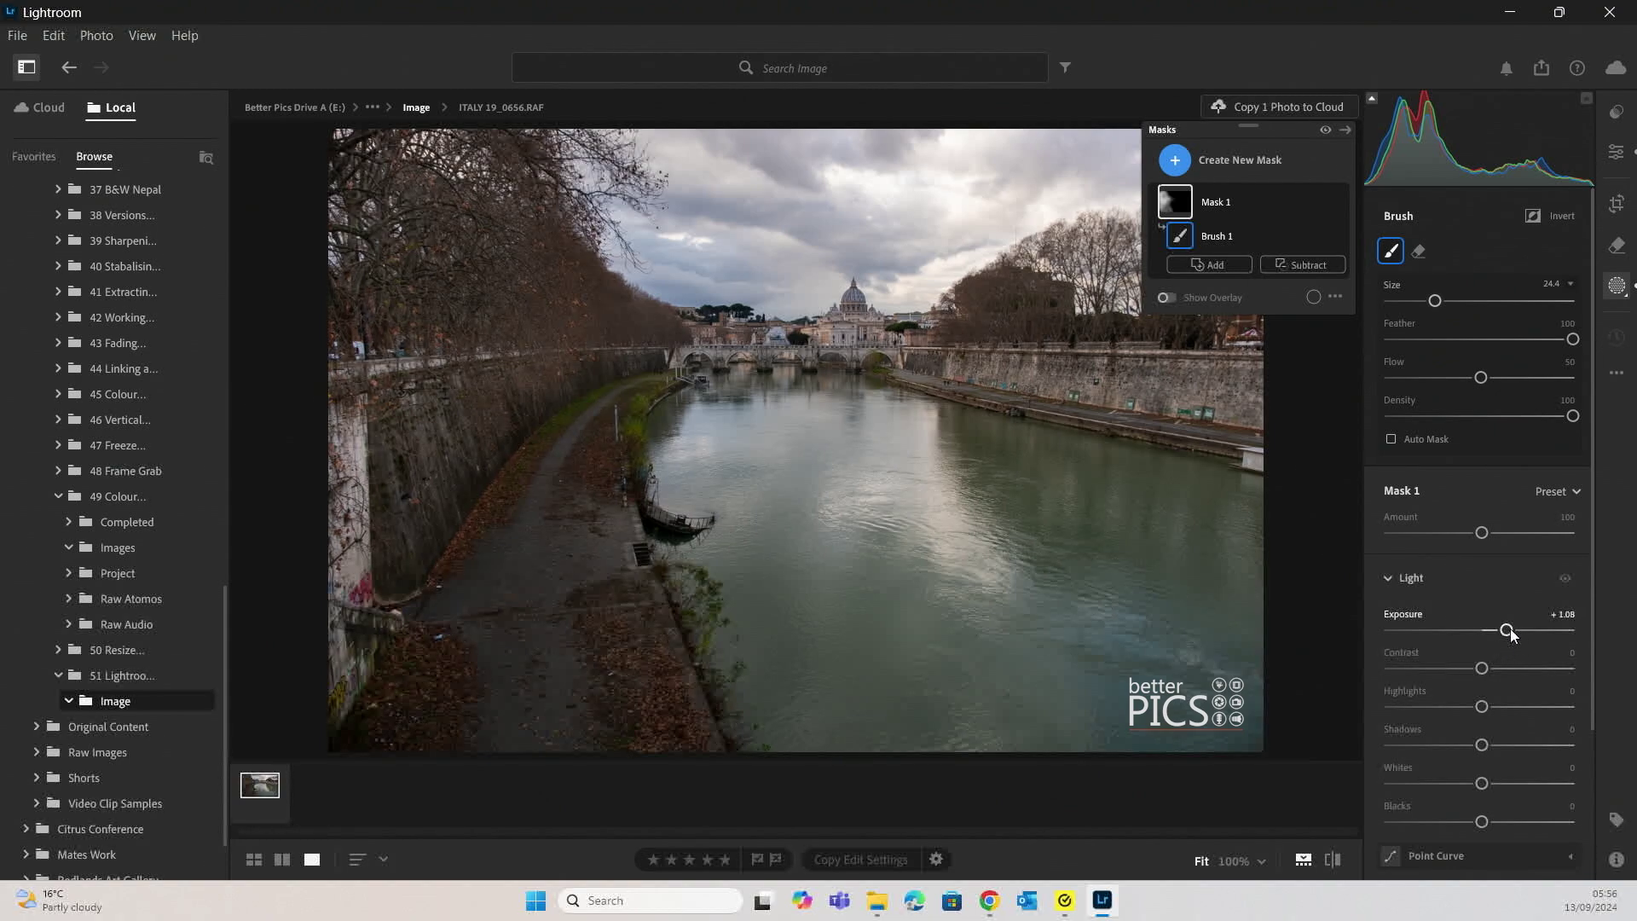
left_click_drag(1509, 632, 1506, 629)
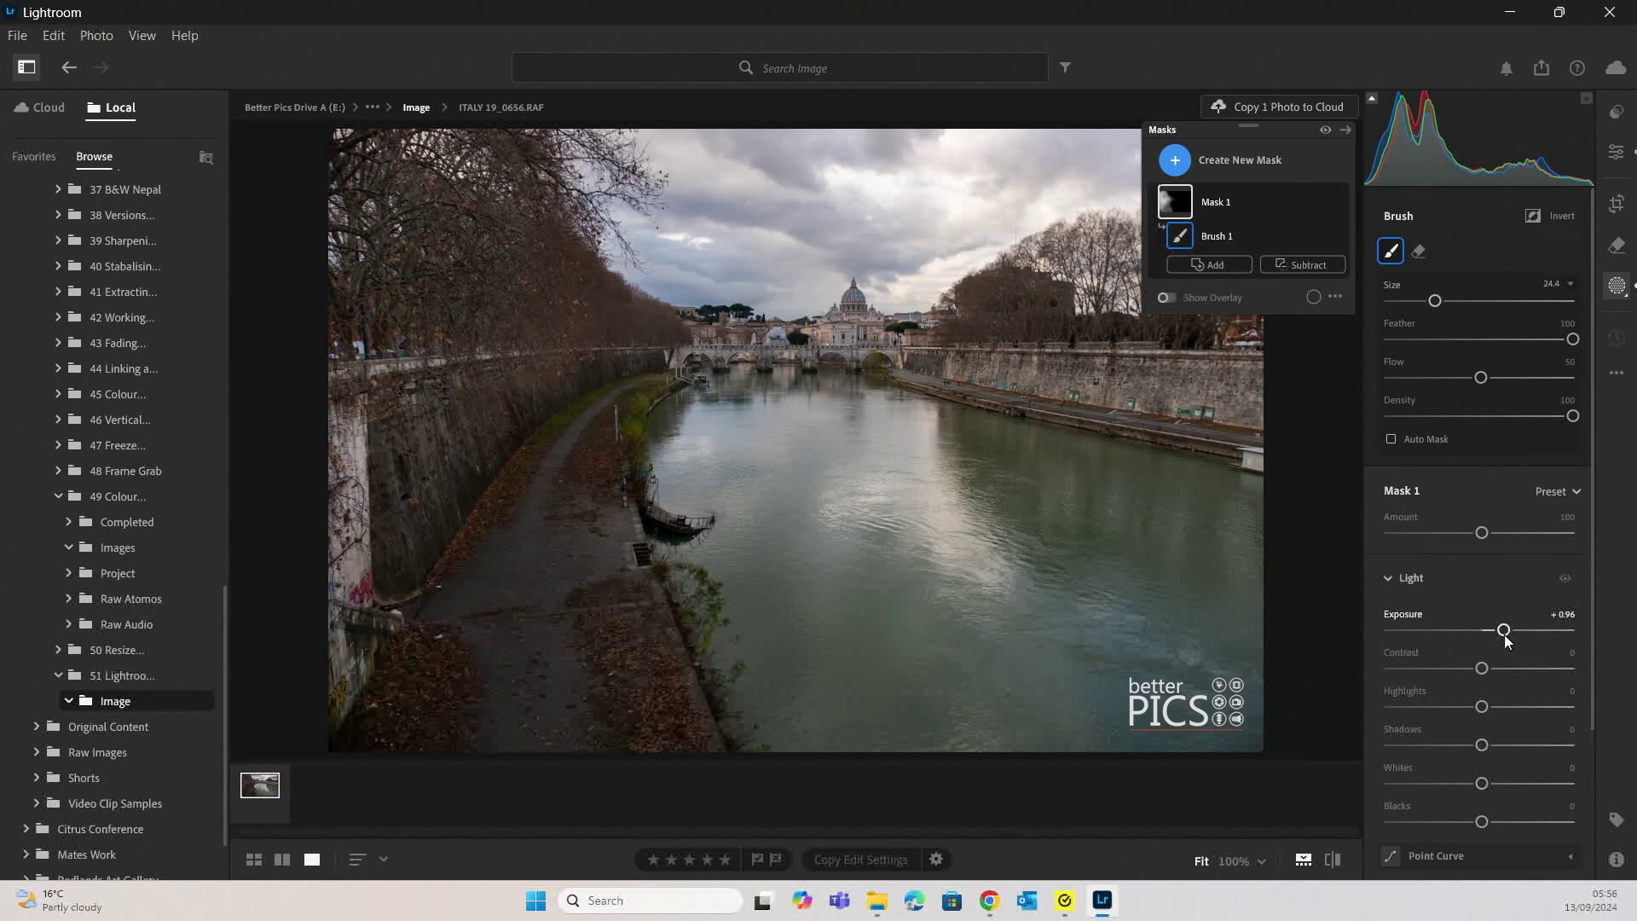